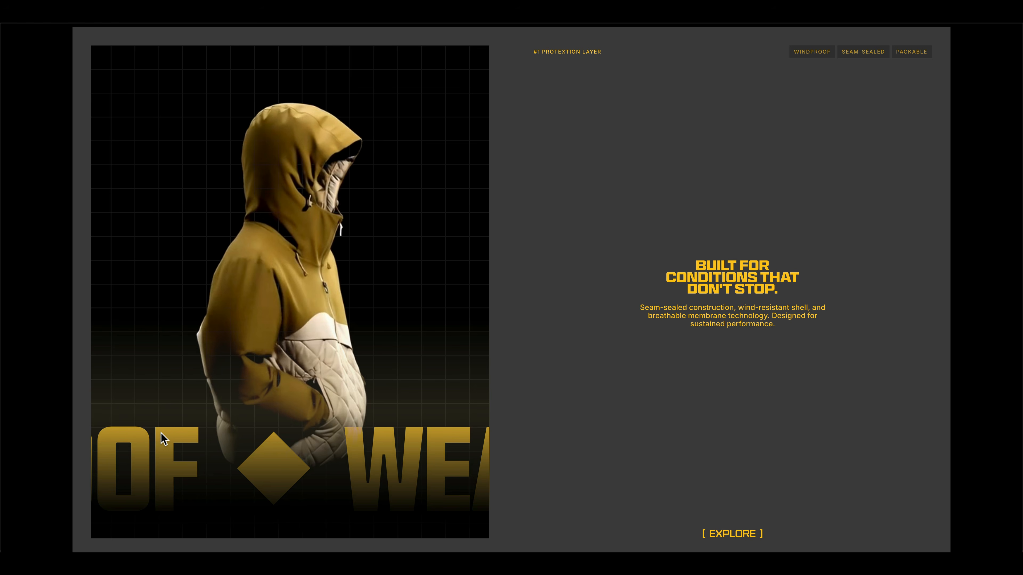
Preview the homepage and examine the hero teaser section's jacket media and large title while moving through the page
{"action": "scroll", "coordinate": [160, 434], "scroll_direction": "up", "scroll_amount": 1}
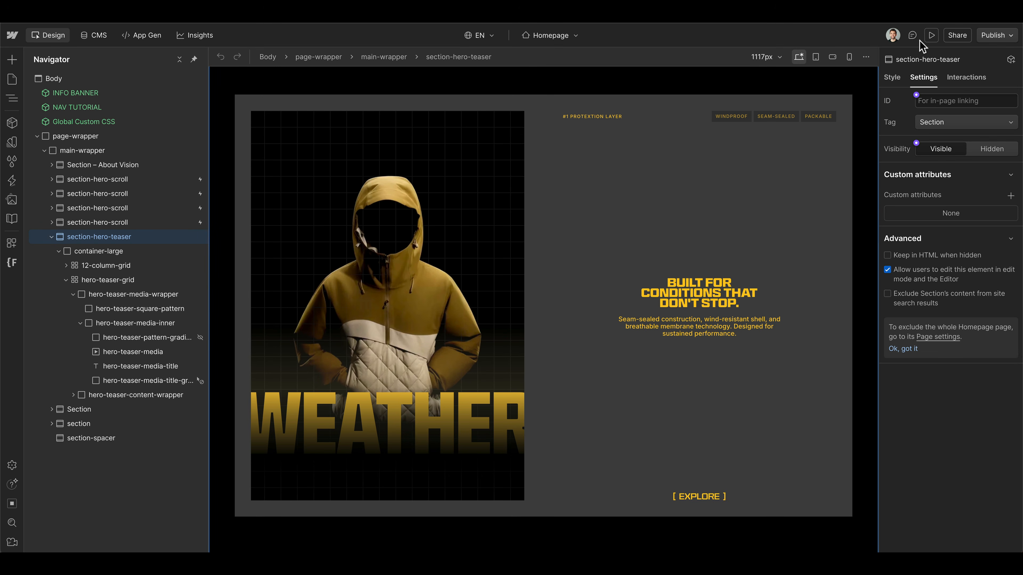
{"action": "left_click", "coordinate": [932, 35]}
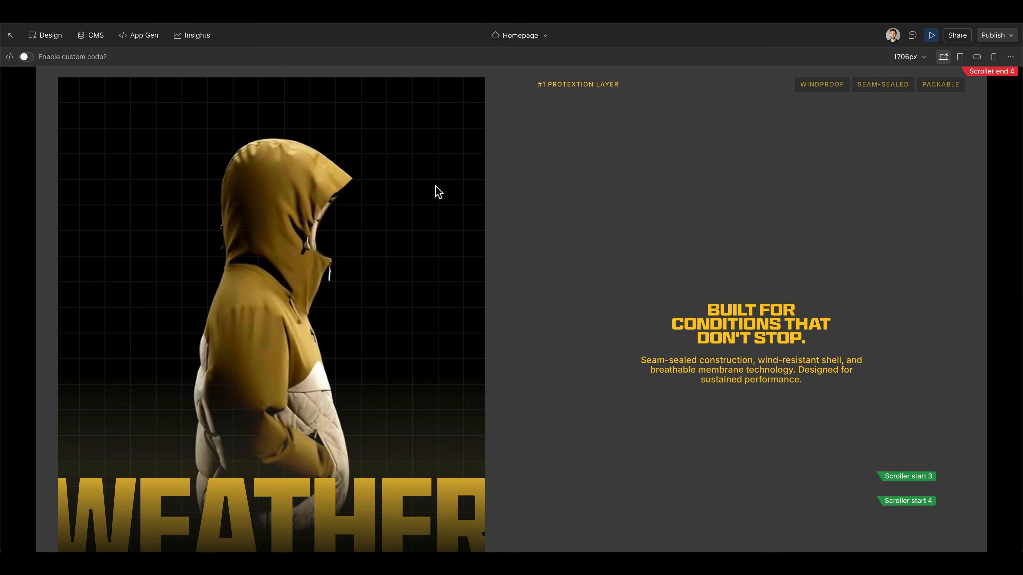
{"action": "scroll", "coordinate": [256, 246], "scroll_direction": "down", "scroll_amount": 1}
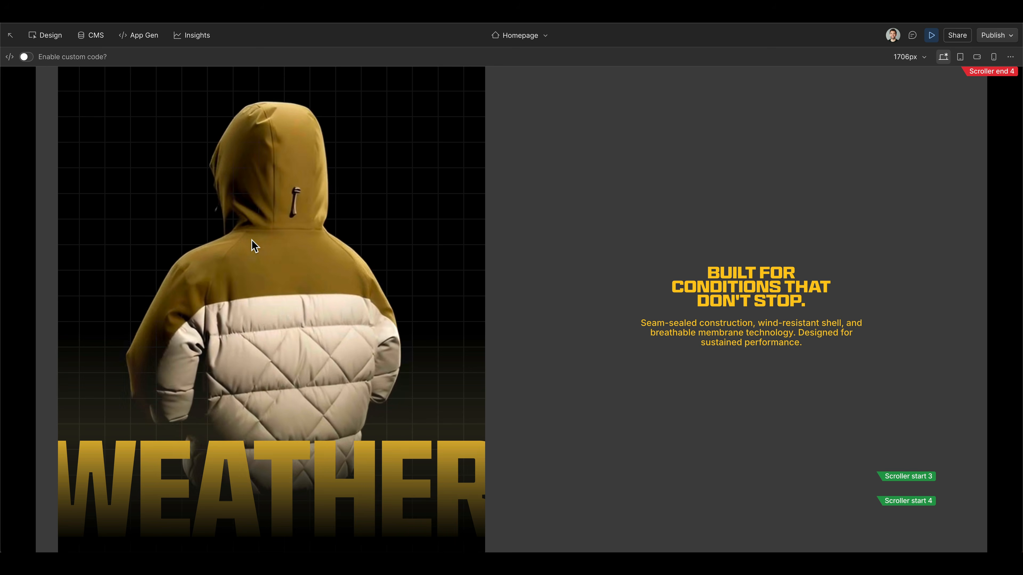
{"action": "scroll", "coordinate": [268, 247], "scroll_direction": "down", "scroll_amount": 1}
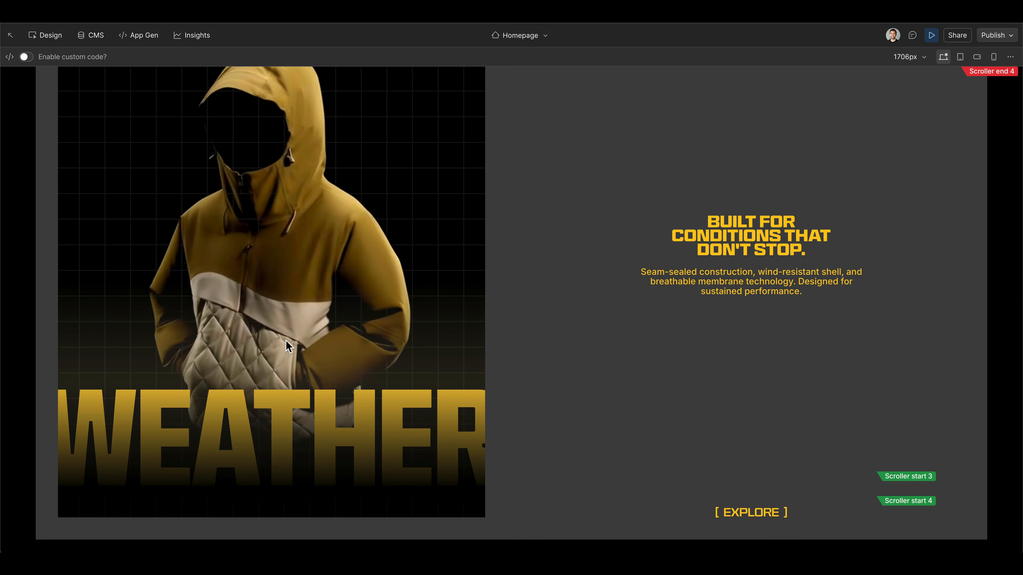
{"action": "scroll", "coordinate": [193, 383], "scroll_direction": "up", "scroll_amount": 2}
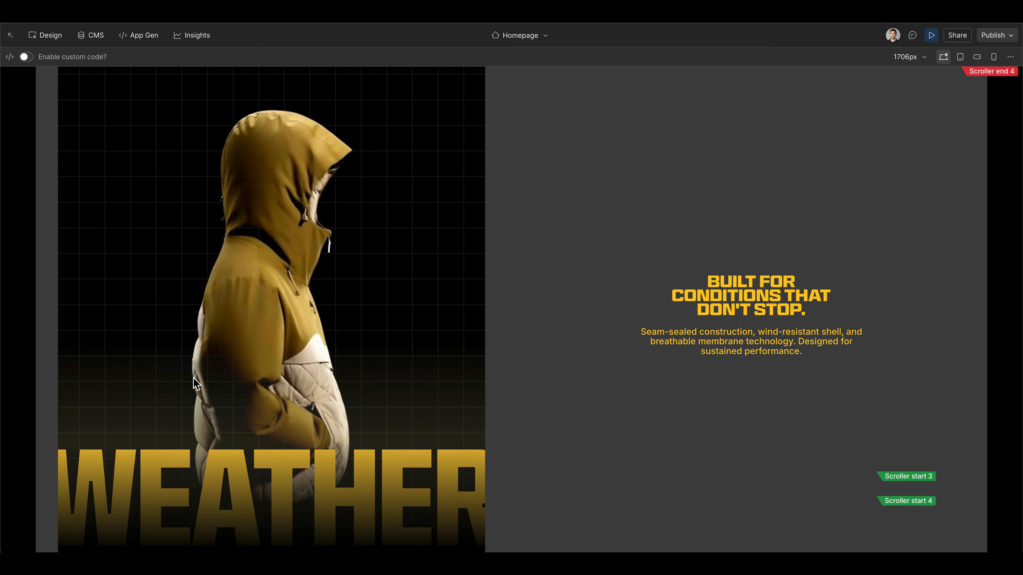
{"action": "scroll", "coordinate": [218, 416], "scroll_direction": "down", "scroll_amount": 1}
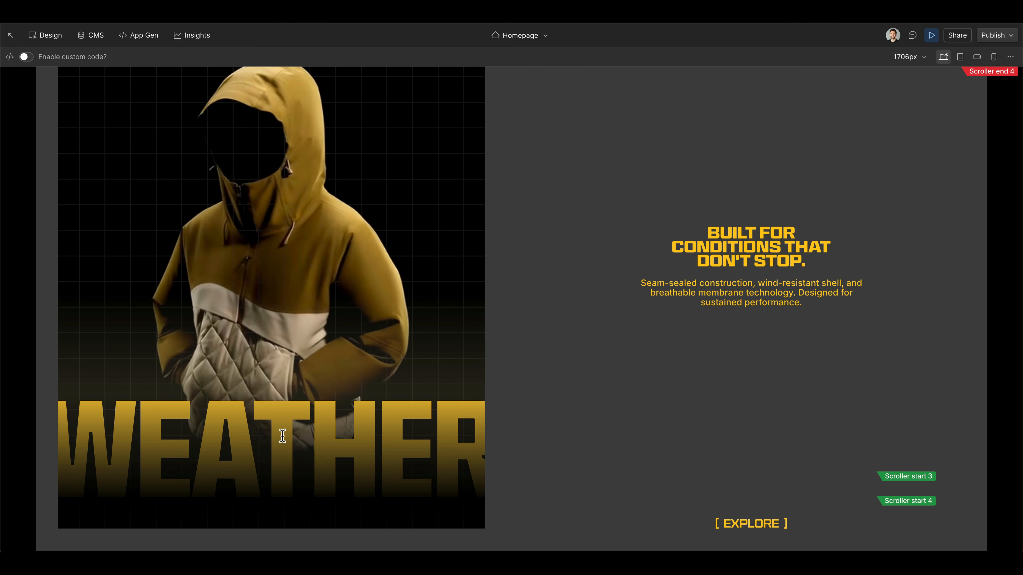
{"action": "scroll", "coordinate": [222, 429], "scroll_direction": "up", "scroll_amount": 1}
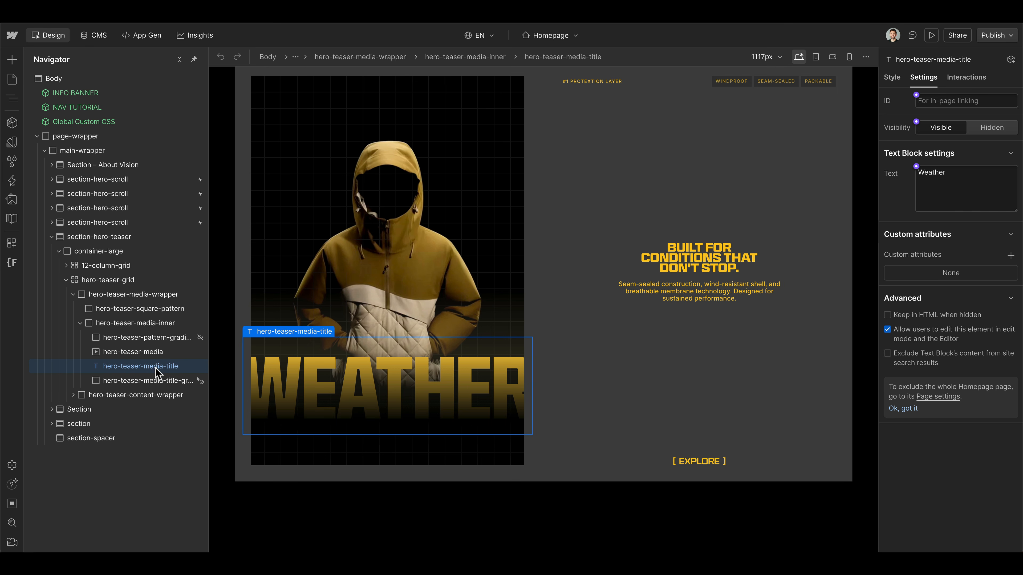
Wrap hero-teaser-media-title in a div block with the class marquee-track, laid out as horizontal flex aligned left and vertically centred
{"action": "key", "text": "ctrl+alt+g"}
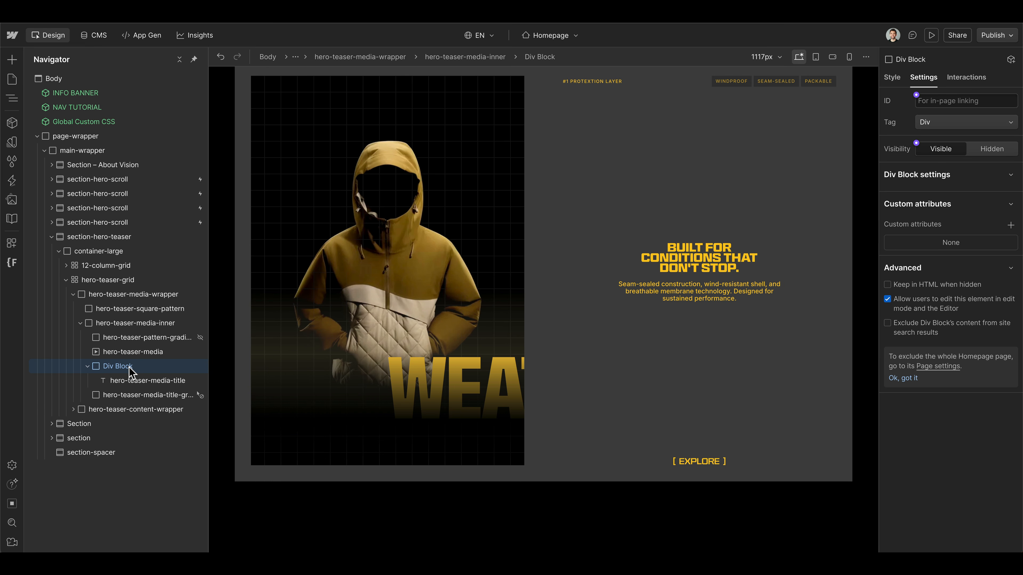
{"action": "key", "text": "s"}
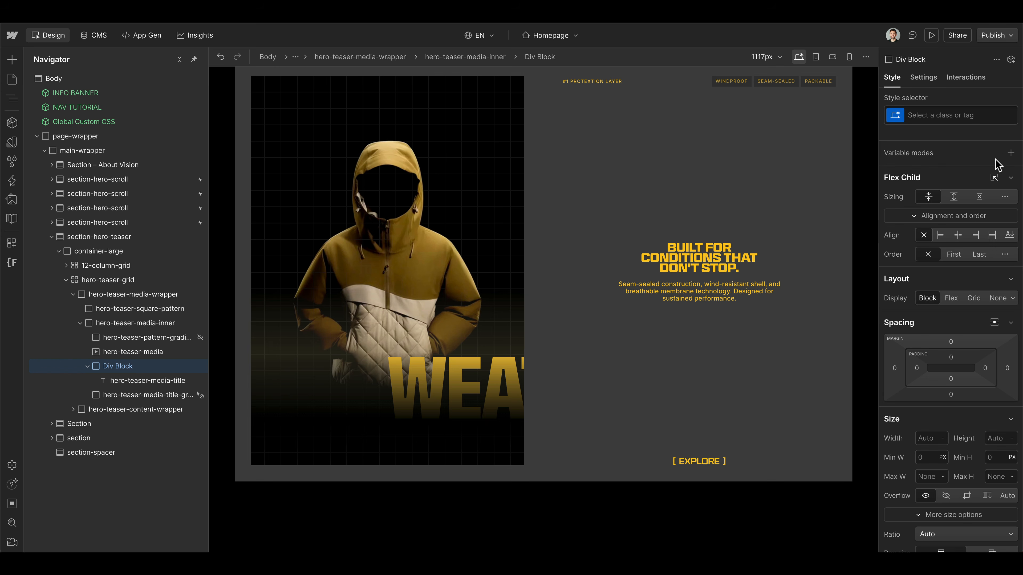
{"action": "left_click", "coordinate": [955, 115]}
{"action": "type", "text": "marquee-track"}
{"action": "key", "text": "Return"}
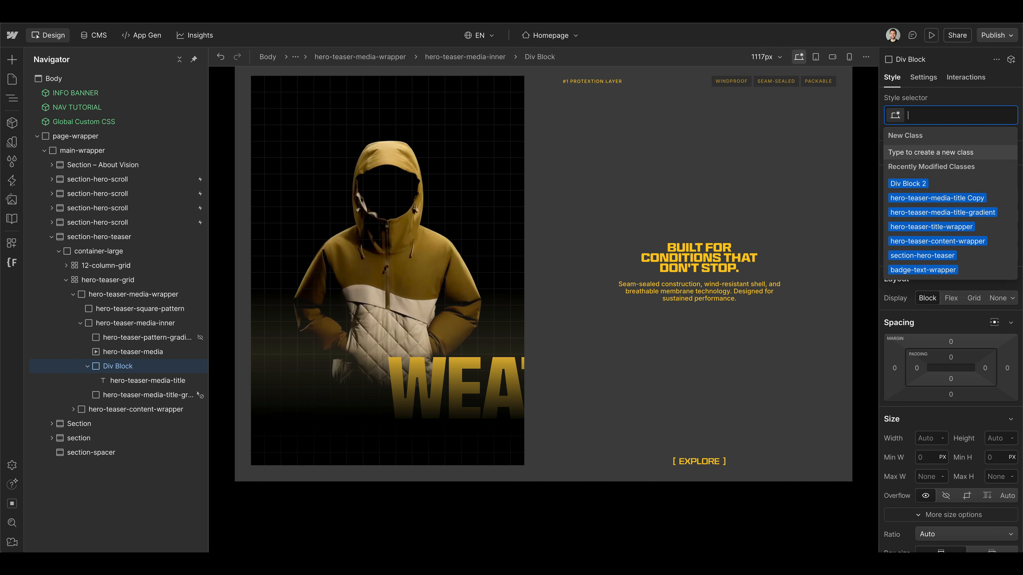
{"action": "key", "text": "Escape"}
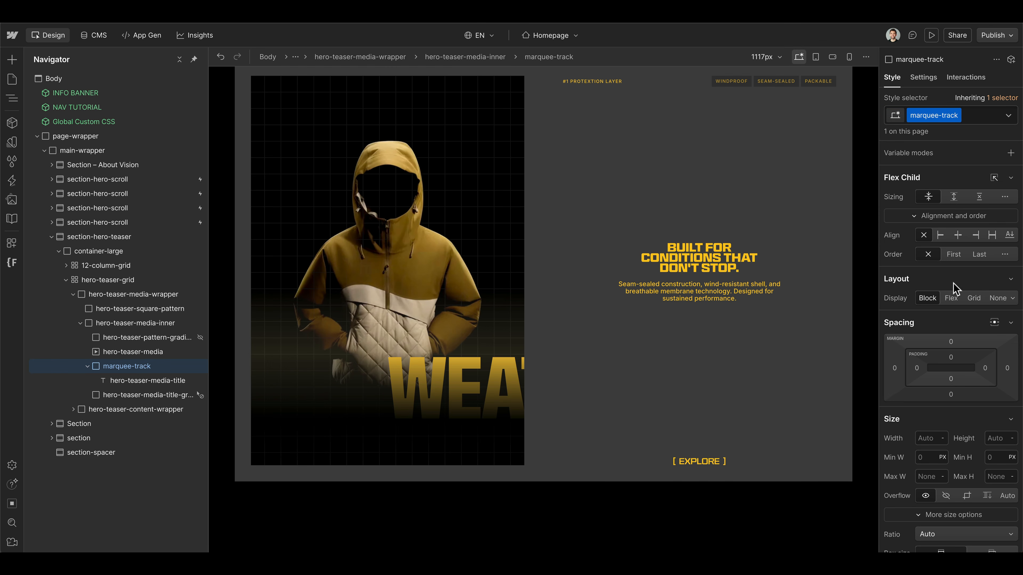
{"action": "left_click", "coordinate": [951, 298]}
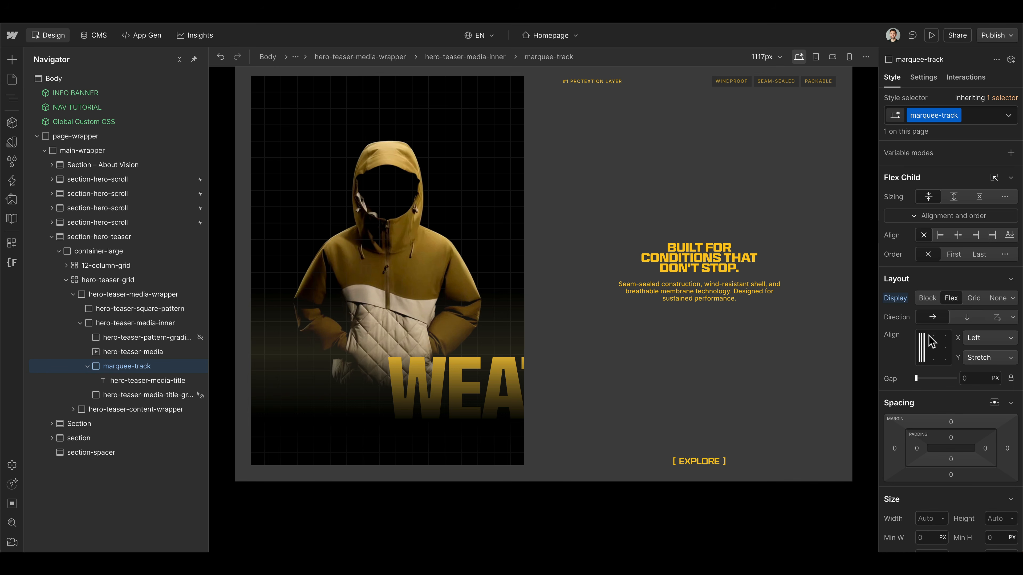
{"action": "left_click", "coordinate": [921, 347]}
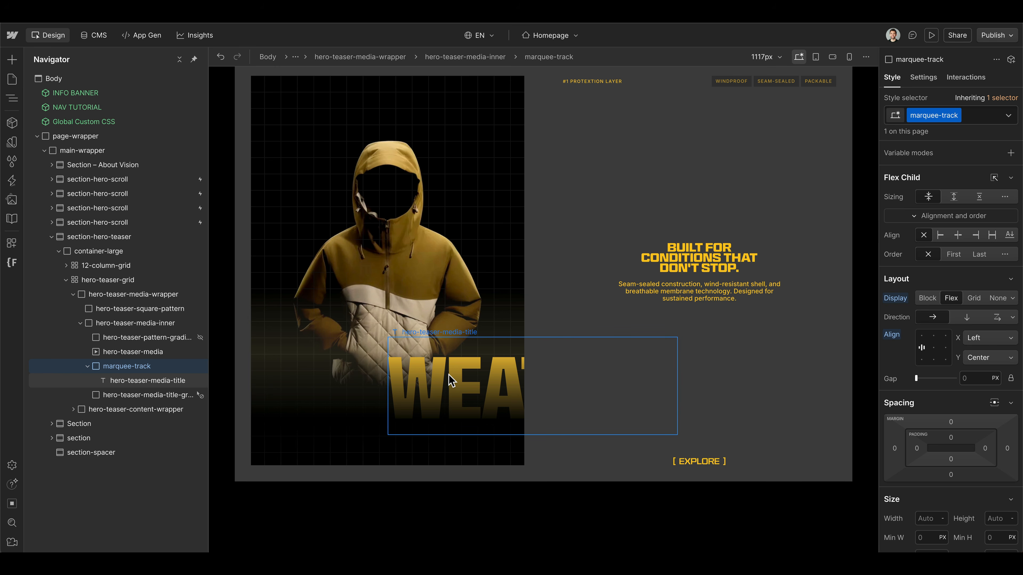
Set the position of hero-teaser-media-title to Static
{"action": "left_click", "coordinate": [155, 380]}
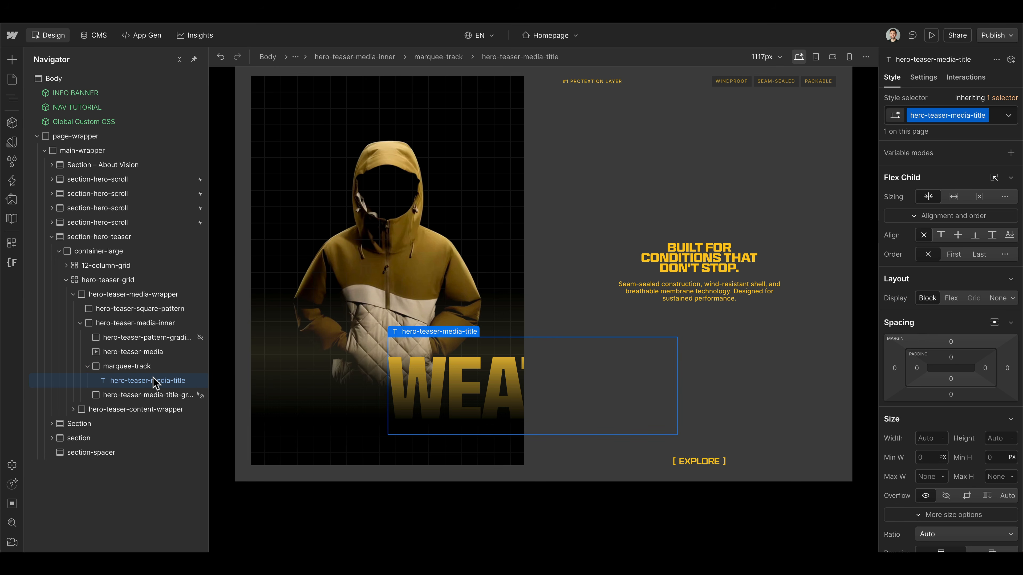
{"action": "scroll", "coordinate": [894, 428], "scroll_direction": "down", "scroll_amount": 6}
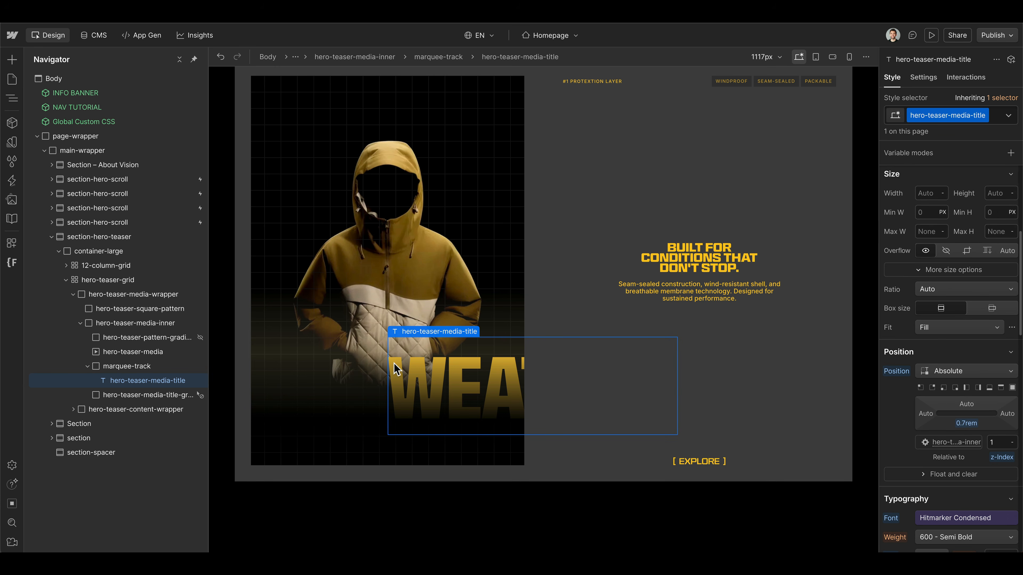
{"action": "left_click", "coordinate": [898, 373]}
{"action": "left_click", "coordinate": [969, 389]}
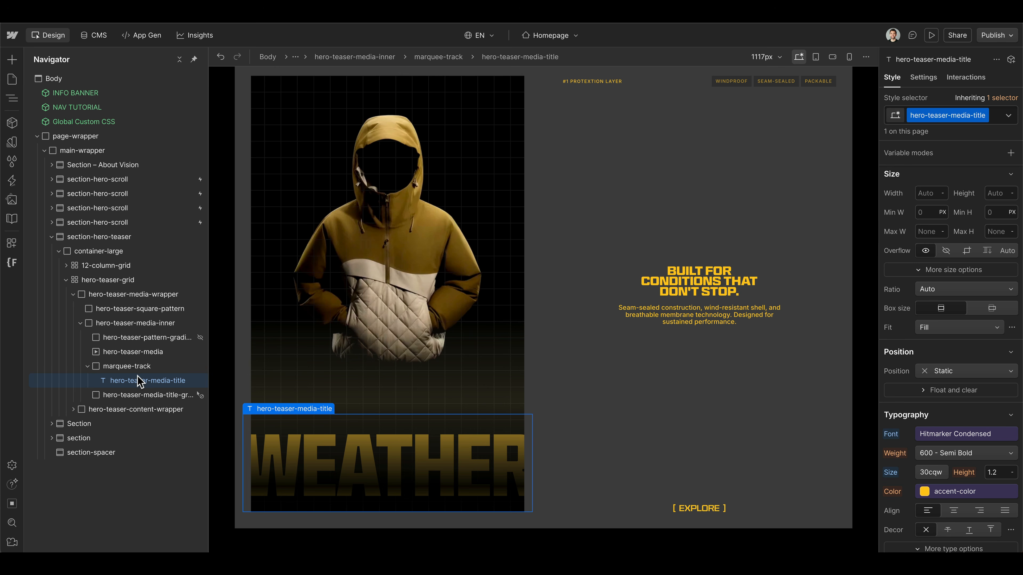
Set marquee-track to Absolute position with a bottom offset of 0.7rem
{"action": "left_click", "coordinate": [126, 368]}
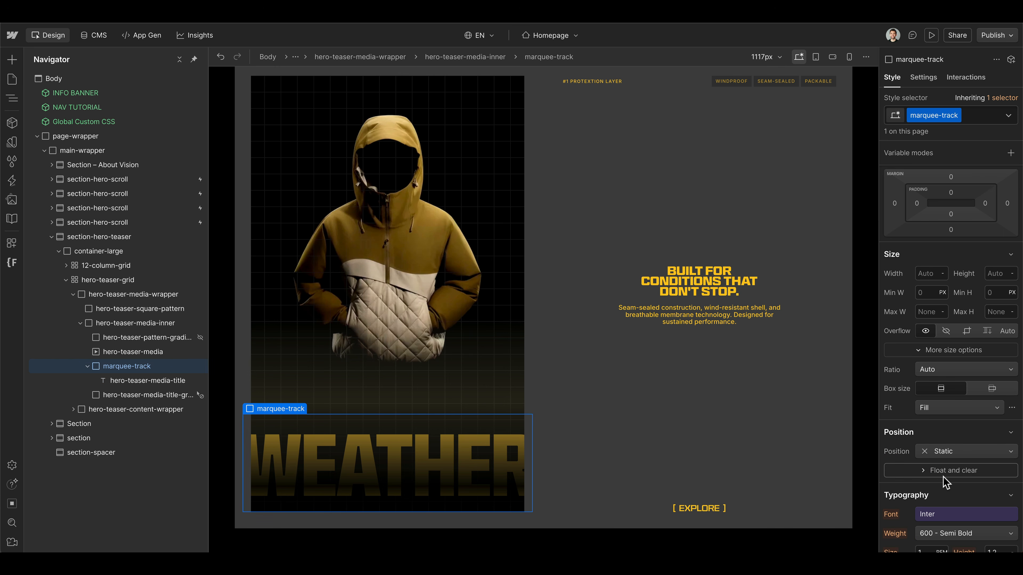
{"action": "scroll", "coordinate": [951, 386], "scroll_direction": "down", "scroll_amount": 2}
{"action": "left_click", "coordinate": [955, 370]}
{"action": "left_click", "coordinate": [962, 392]}
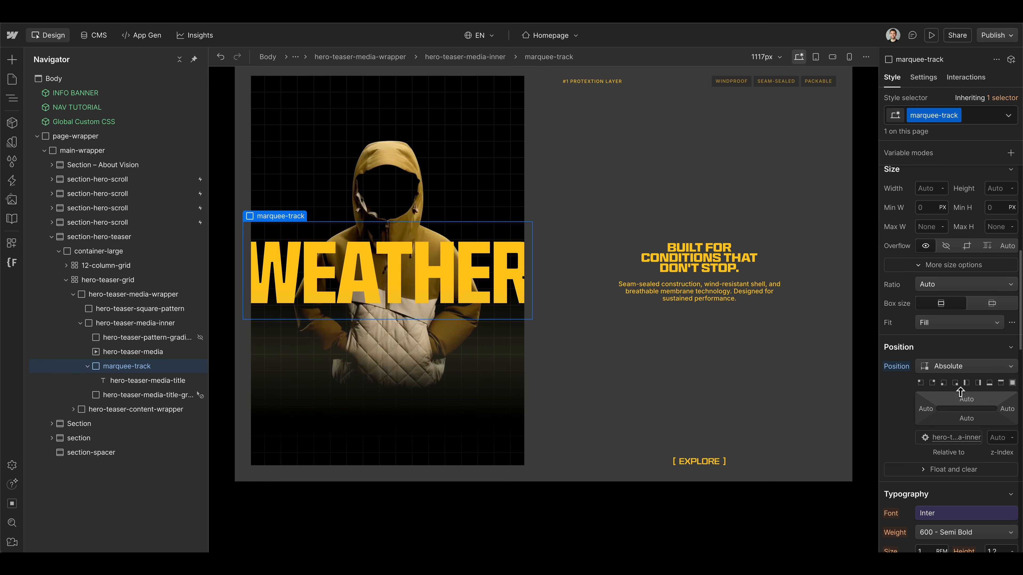
{"action": "left_click", "coordinate": [967, 419]}
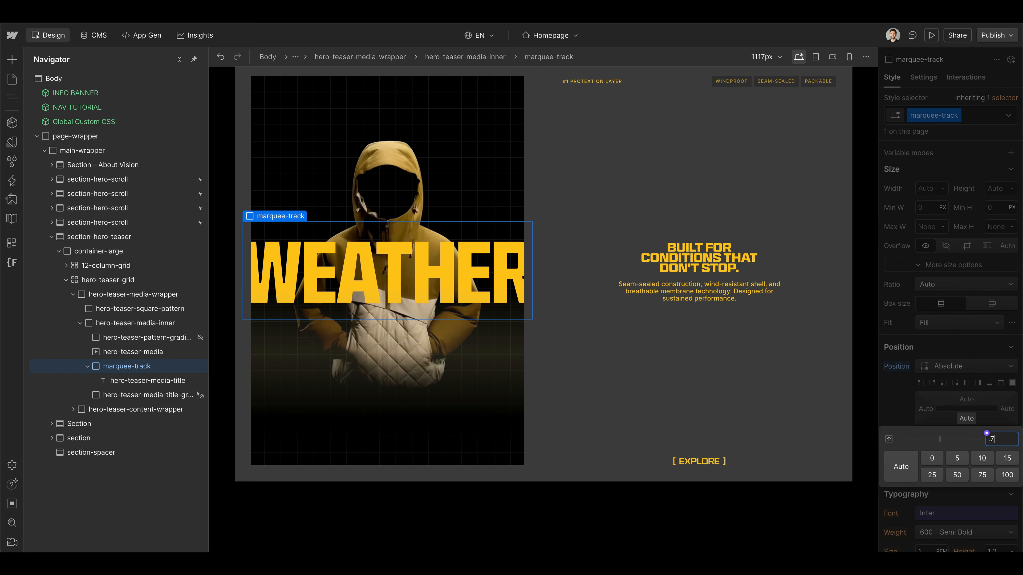
{"action": "key", "text": "Return"}
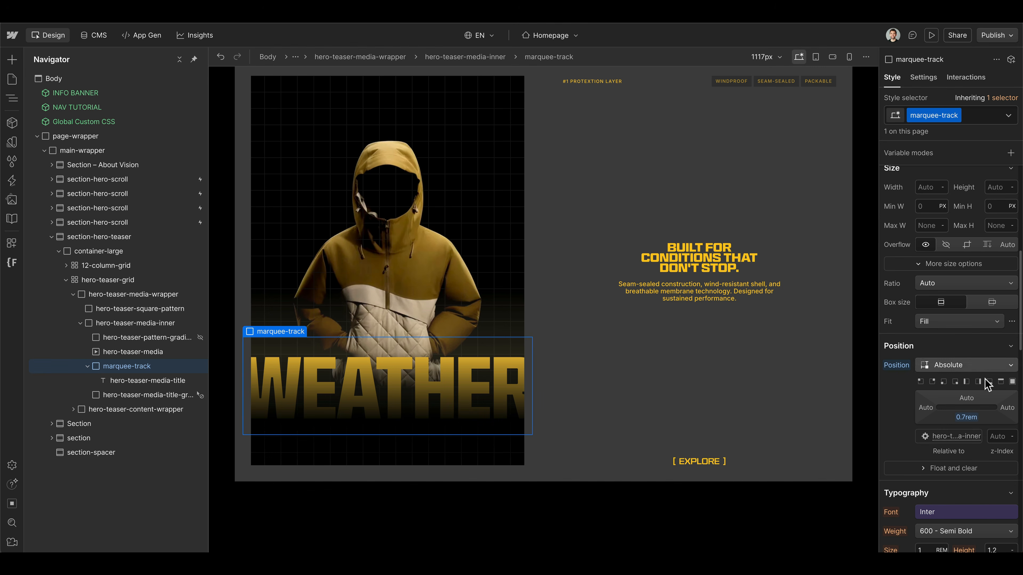
Set the line breaking of marquee-track to No wrap
{"action": "left_click", "coordinate": [175, 383]}
{"action": "left_click", "coordinate": [177, 367]}
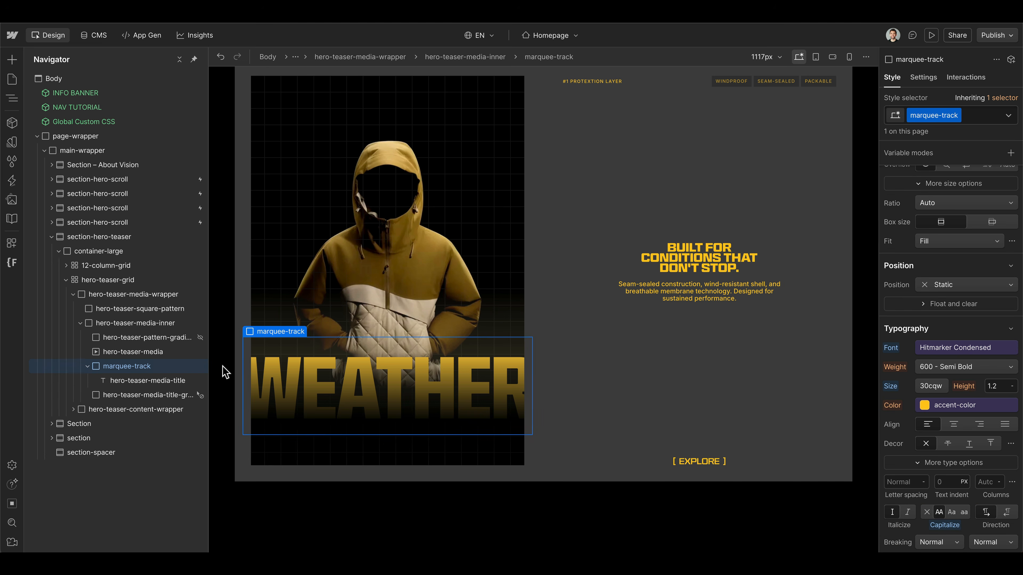
{"action": "scroll", "coordinate": [999, 403], "scroll_direction": "down", "scroll_amount": 9}
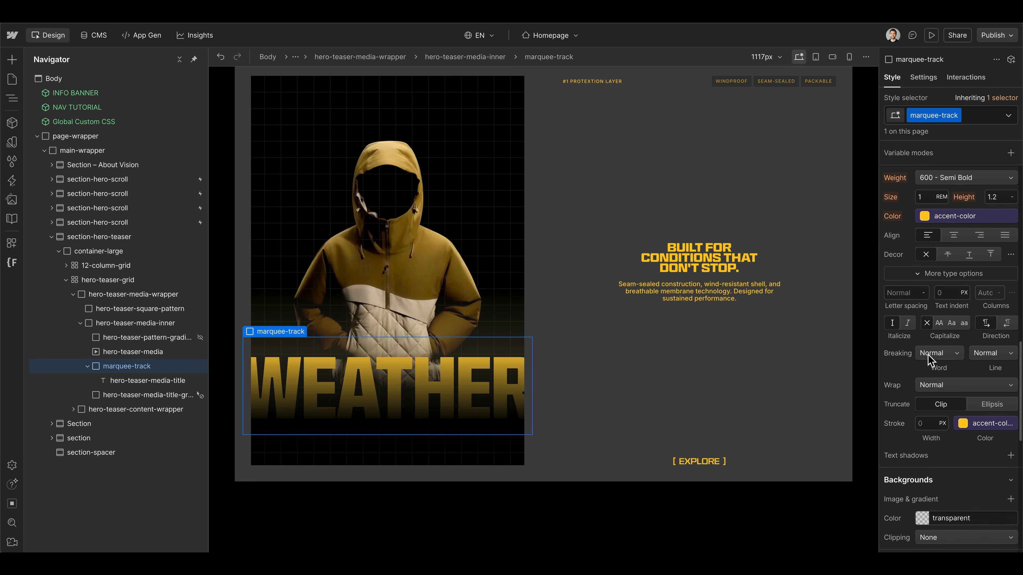
{"action": "left_click", "coordinate": [983, 355]}
{"action": "left_click", "coordinate": [986, 370]}
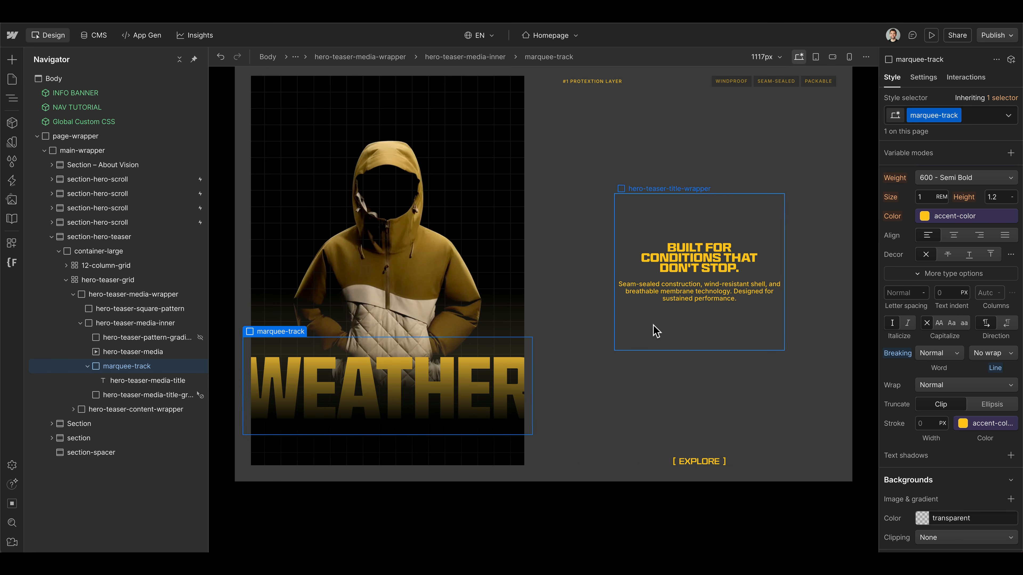
Duplicate the hero-teaser-media-title text block inside marquee-track
{"action": "left_click", "coordinate": [379, 363]}
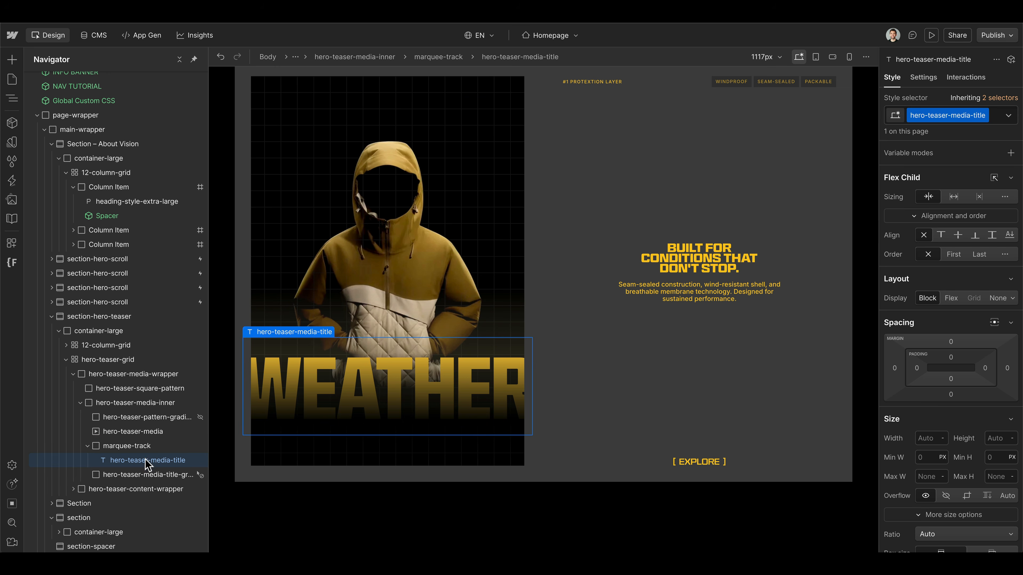
{"action": "key", "text": "ctrl+d"}
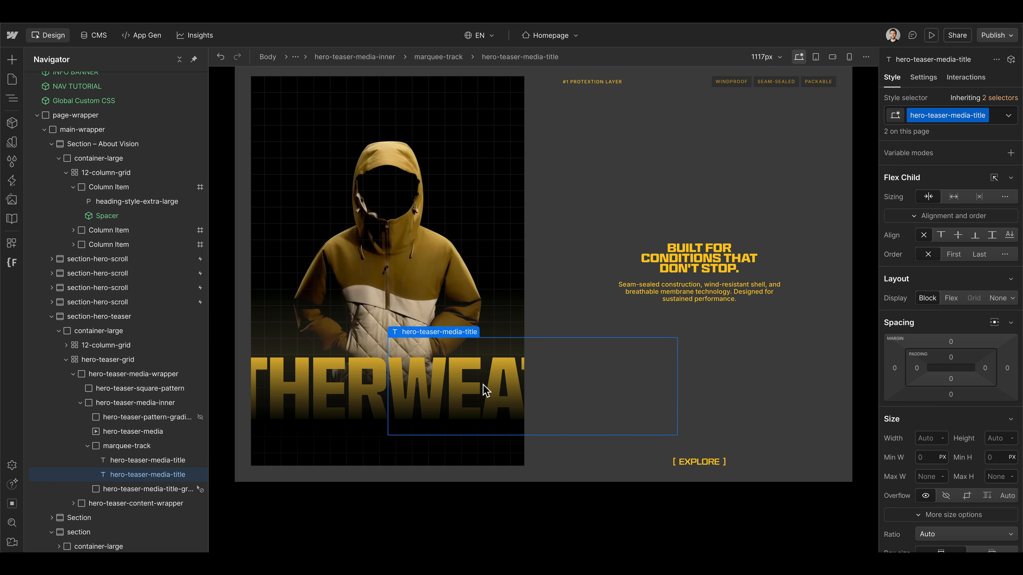
{"action": "left_click", "coordinate": [293, 381]}
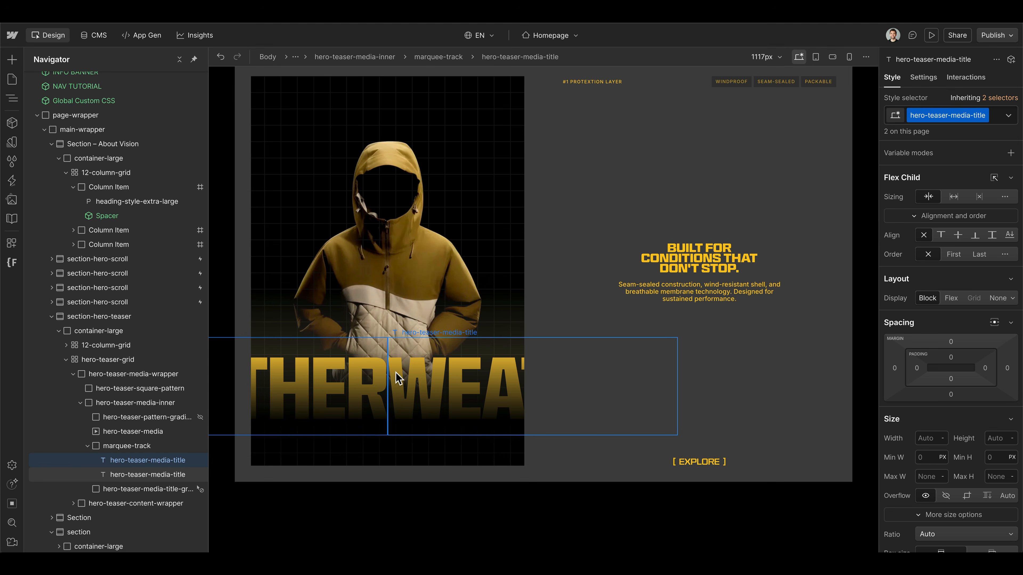
Set the flex gap of marquee-track to 3%
{"action": "left_click", "coordinate": [141, 447]}
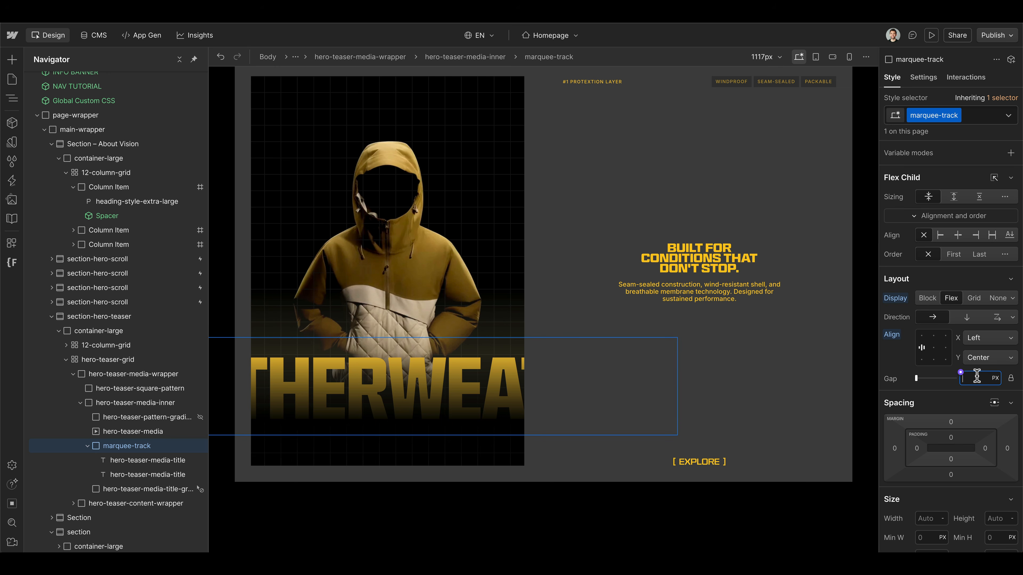
{"action": "type", "text": "2%"}
{"action": "key", "text": "Return"}
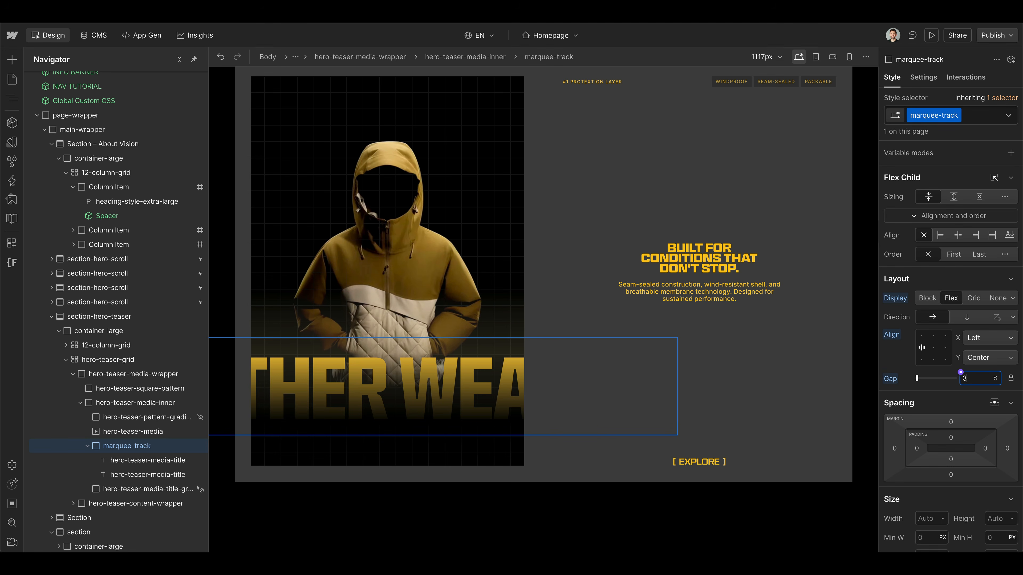
{"action": "key", "text": "Return"}
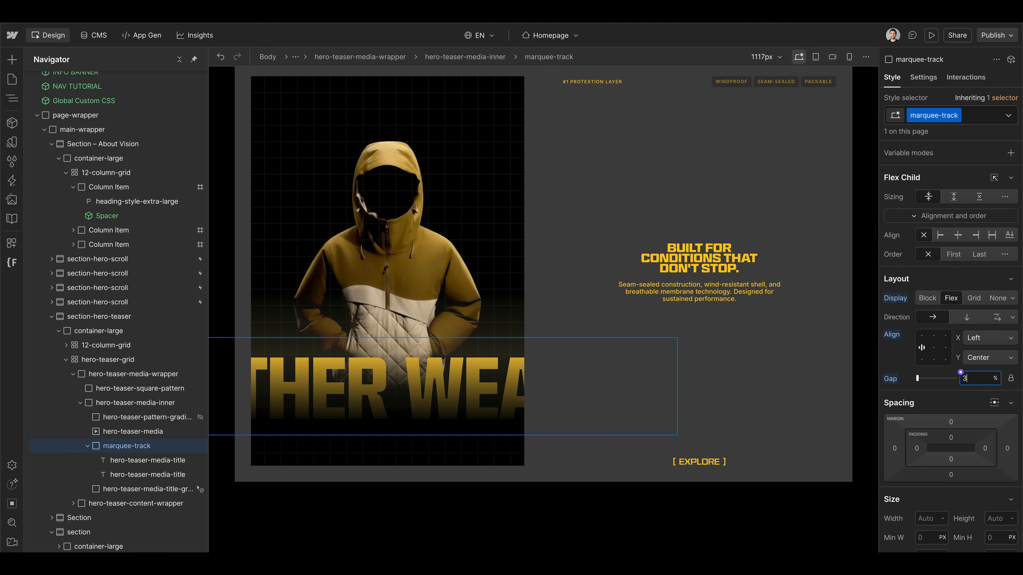
Change the text of the first hero-teaser-media-title in marquee-track to "Weatherproof ◆"
{"action": "left_click", "coordinate": [147, 461]}
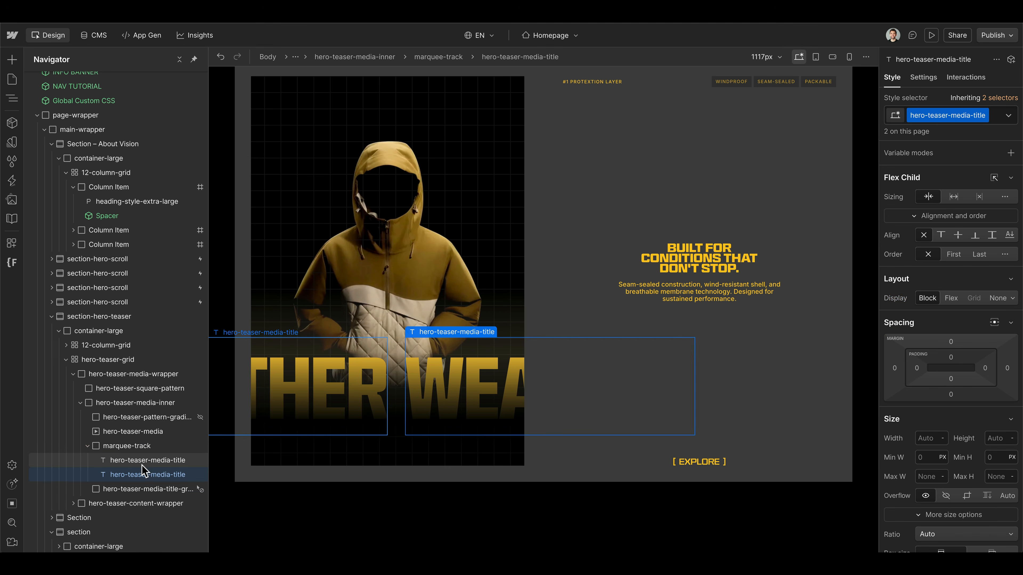
{"action": "left_click", "coordinate": [923, 77]}
{"action": "double_click", "coordinate": [949, 174]}
{"action": "type", "text": "W"}
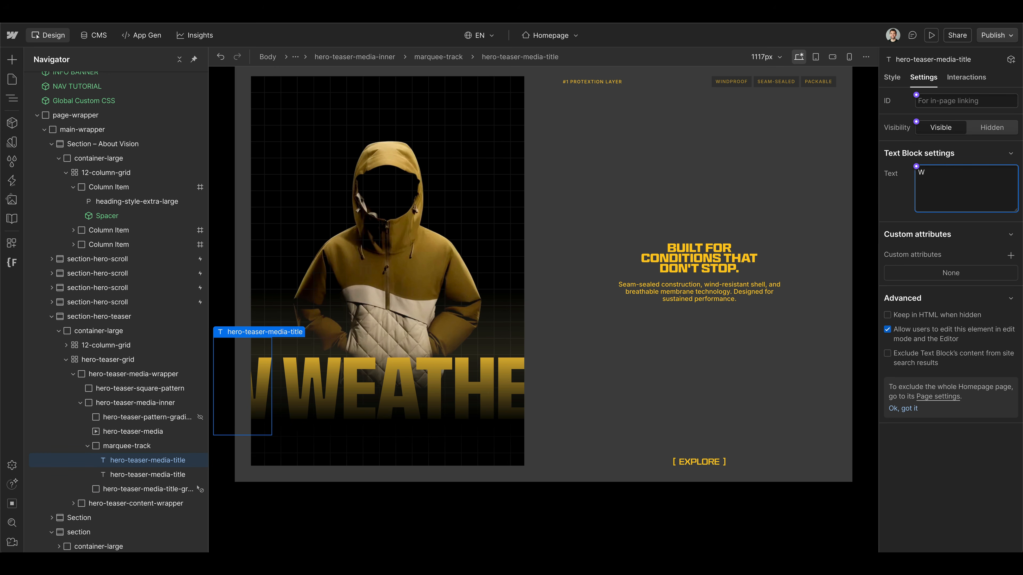
{"action": "type", "text": "eatherproof"}
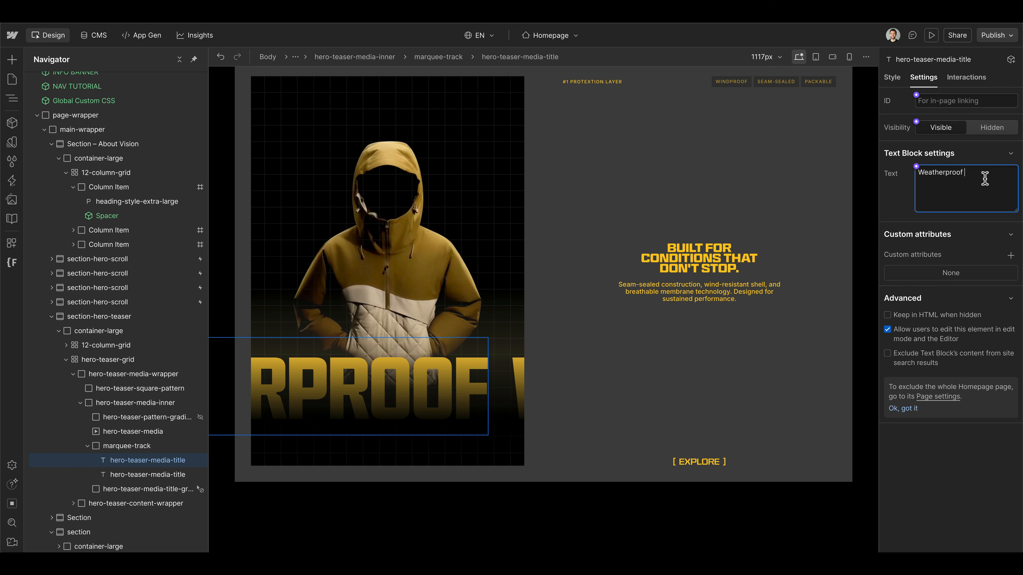
{"action": "type", "text": "◆"}
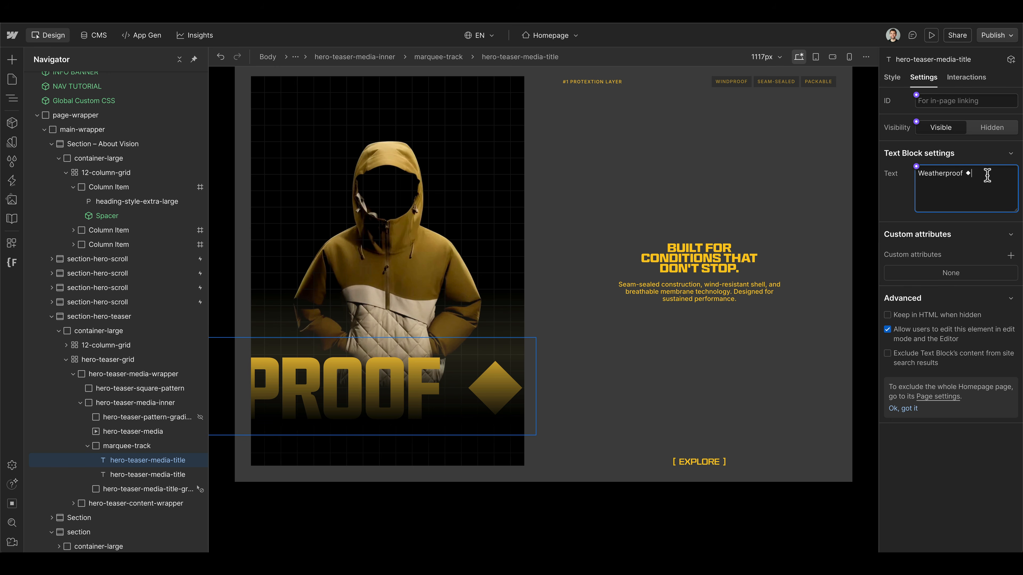
Copy the first title's "Weatherproof ◆" text into the second hero-teaser-media-title
{"action": "left_click", "coordinate": [478, 390]}
{"action": "triple_click", "coordinate": [983, 173]}
{"action": "key", "text": "super+c"}
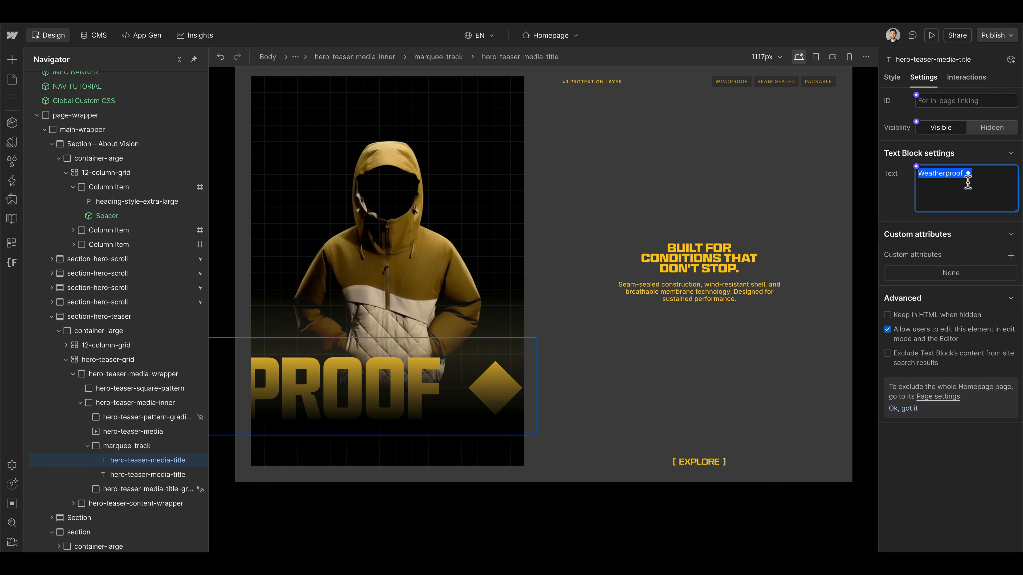
{"action": "left_click", "coordinate": [145, 475]}
{"action": "left_click", "coordinate": [932, 181]}
{"action": "key", "text": "super+v"}
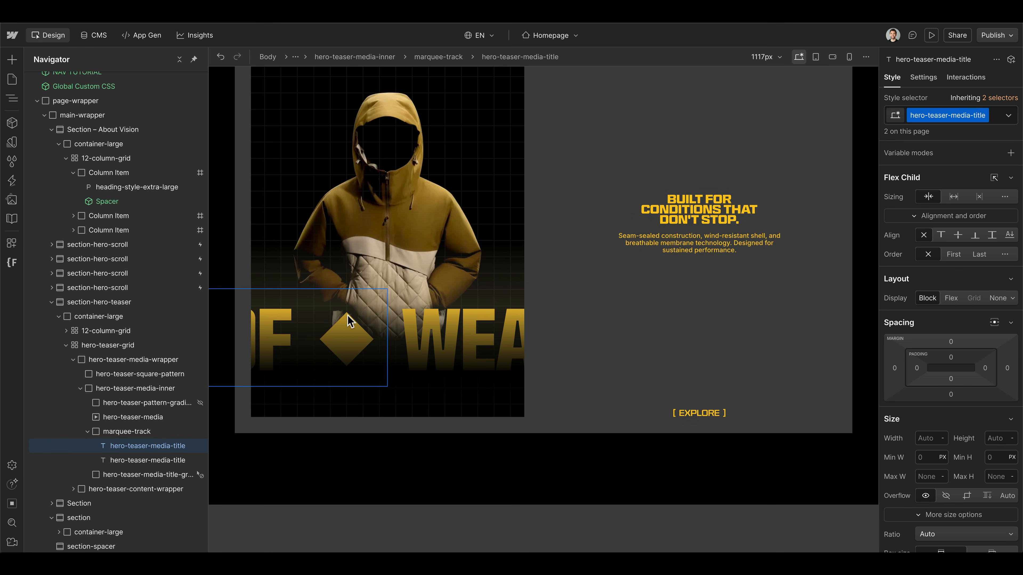
Set the left offset of the absolutely positioned marquee-track to 0
{"action": "left_click", "coordinate": [109, 435]}
{"action": "scroll", "coordinate": [975, 452], "scroll_direction": "down", "scroll_amount": 8}
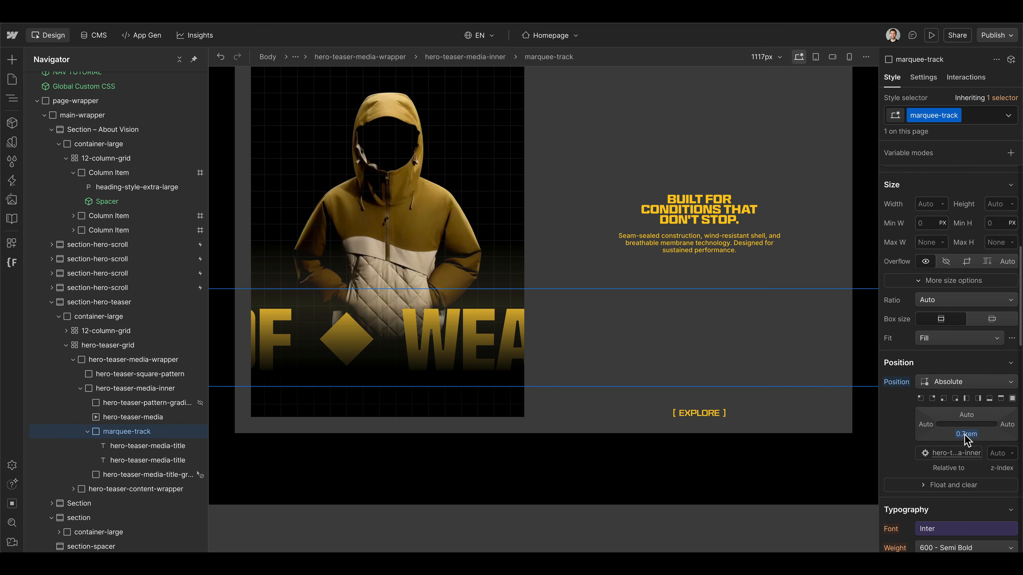
{"action": "left_click", "coordinate": [925, 425]}
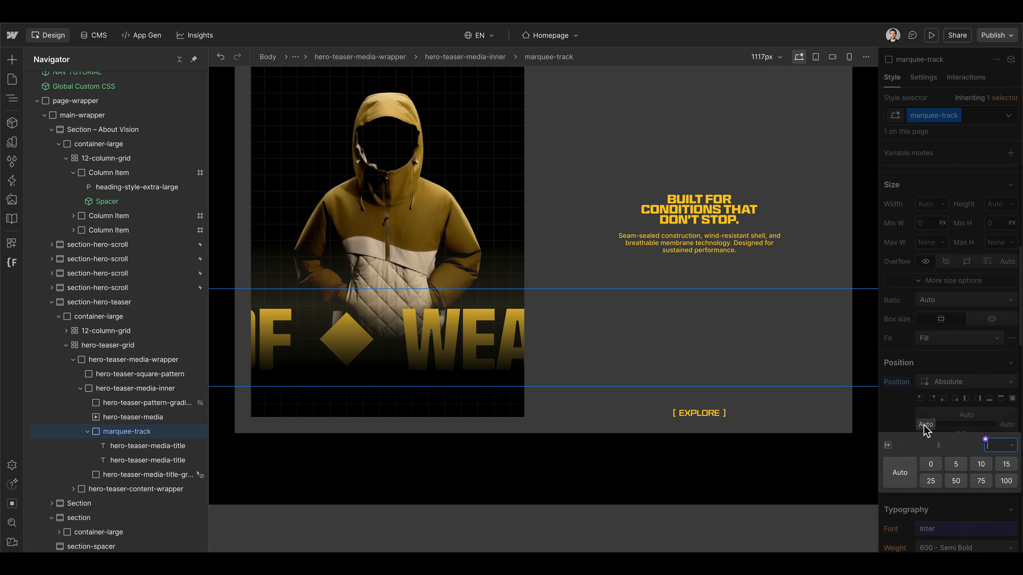
{"action": "left_click", "coordinate": [931, 464]}
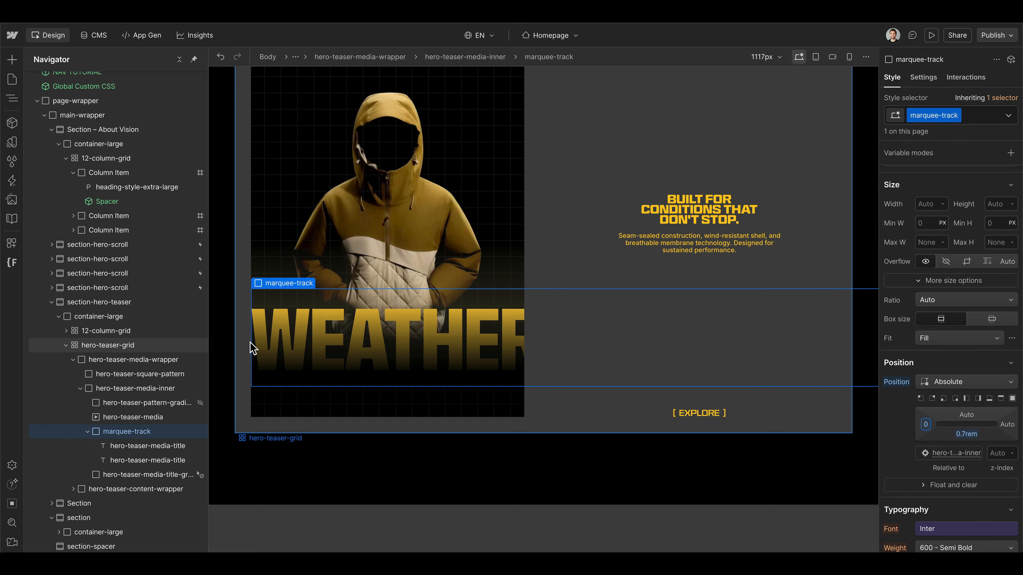
Open the interaction triggers for marquee-track and examine the scrolling hero sections above the teaser
{"action": "left_click", "coordinate": [158, 435]}
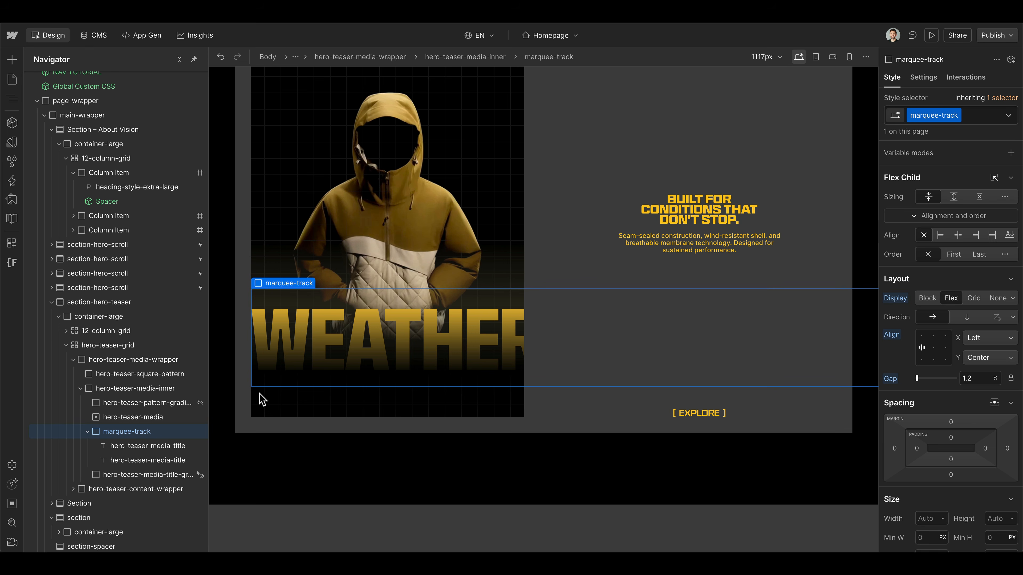
{"action": "left_click", "coordinate": [962, 78]}
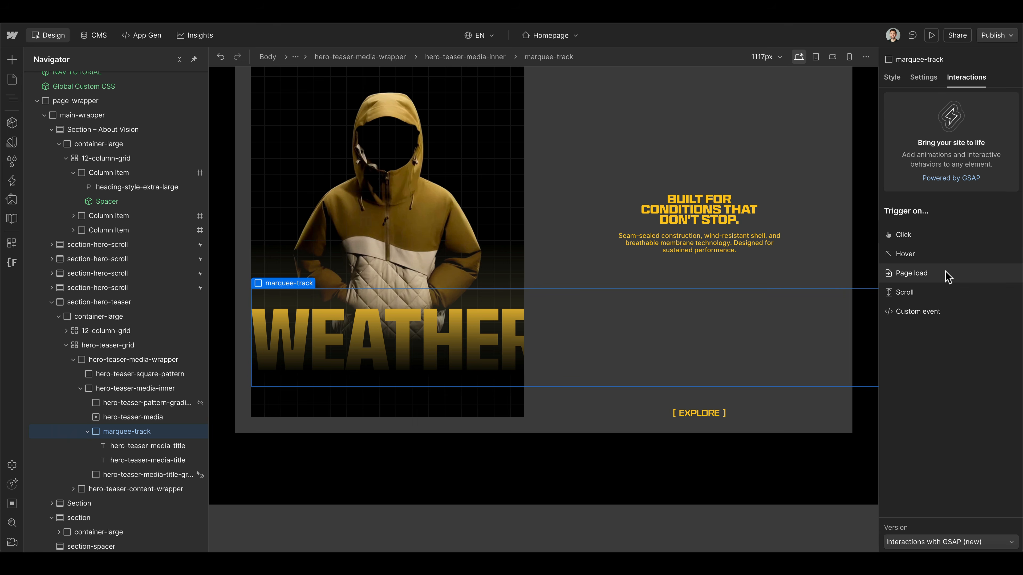
{"action": "scroll", "coordinate": [651, 293], "scroll_direction": "up", "scroll_amount": 10}
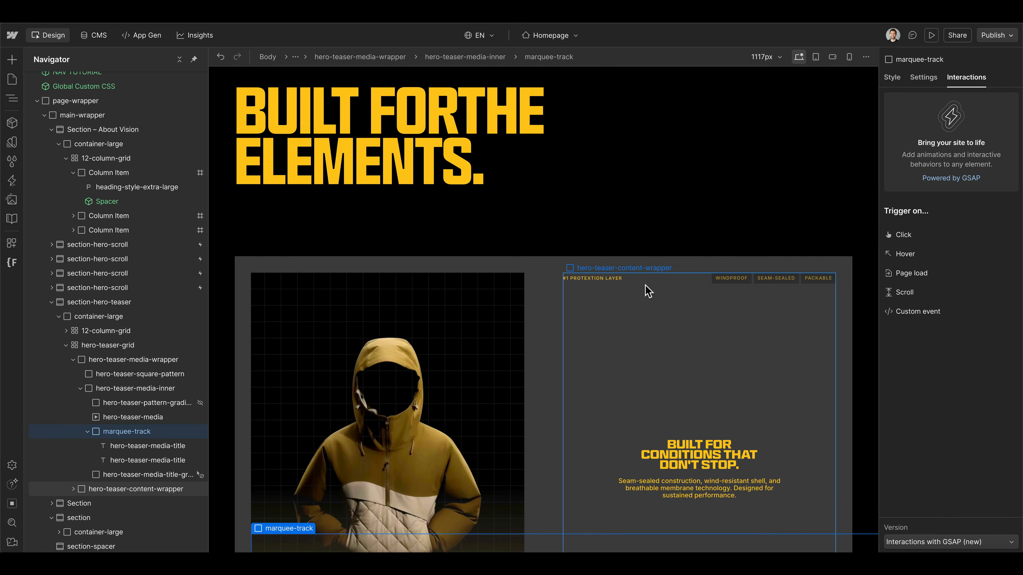
{"action": "scroll", "coordinate": [644, 305], "scroll_direction": "up", "scroll_amount": 12}
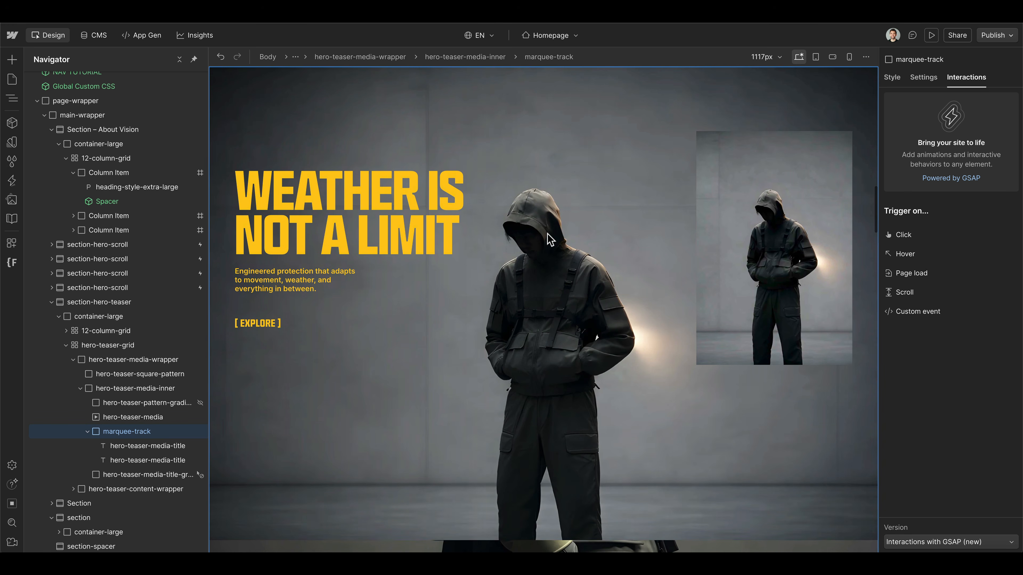
{"action": "scroll", "coordinate": [524, 295], "scroll_direction": "down", "scroll_amount": 4}
{"action": "scroll", "coordinate": [523, 294], "scroll_direction": "up", "scroll_amount": 5}
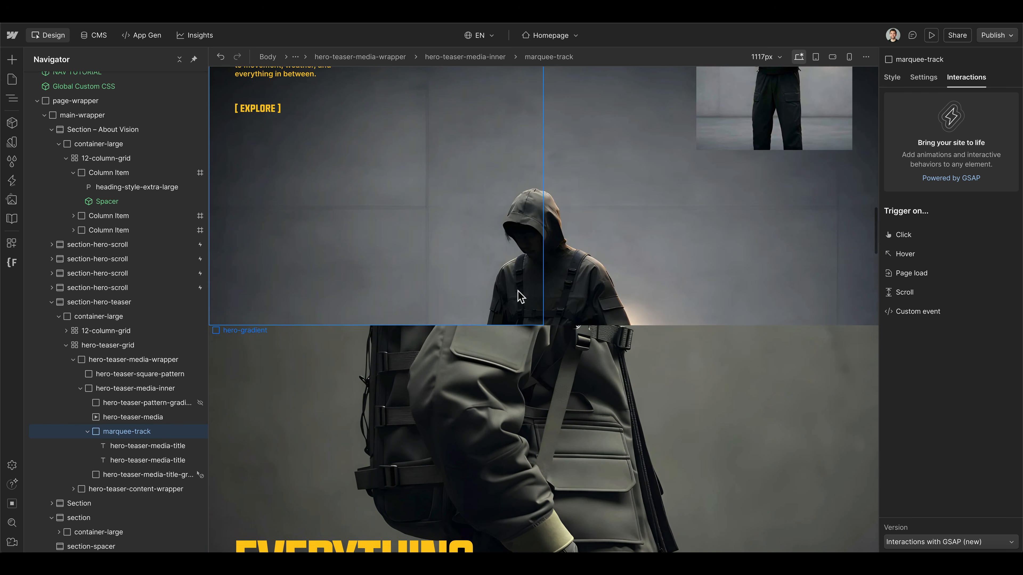
{"action": "scroll", "coordinate": [517, 295], "scroll_direction": "down", "scroll_amount": 5}
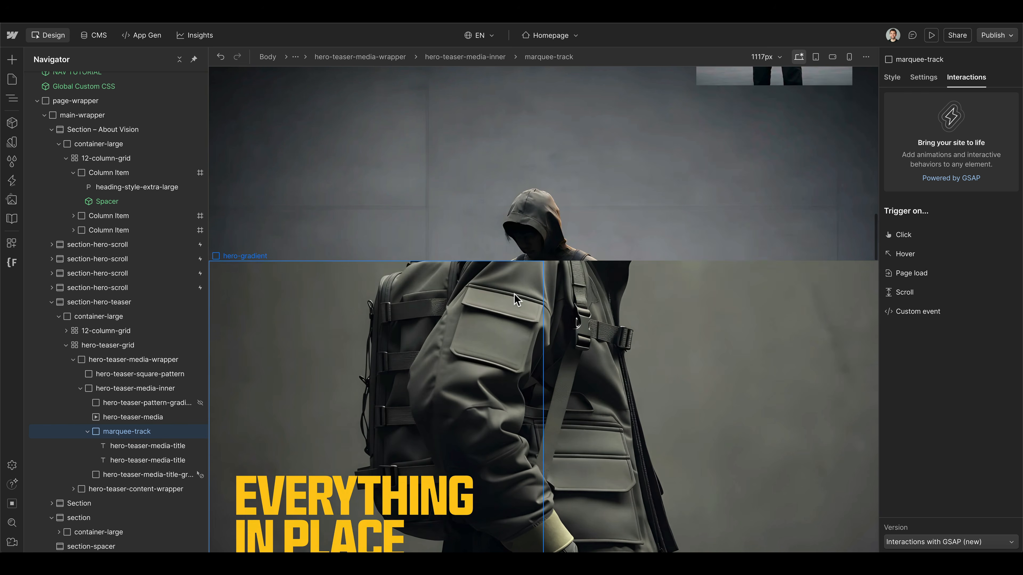
{"action": "scroll", "coordinate": [514, 296], "scroll_direction": "down", "scroll_amount": 5}
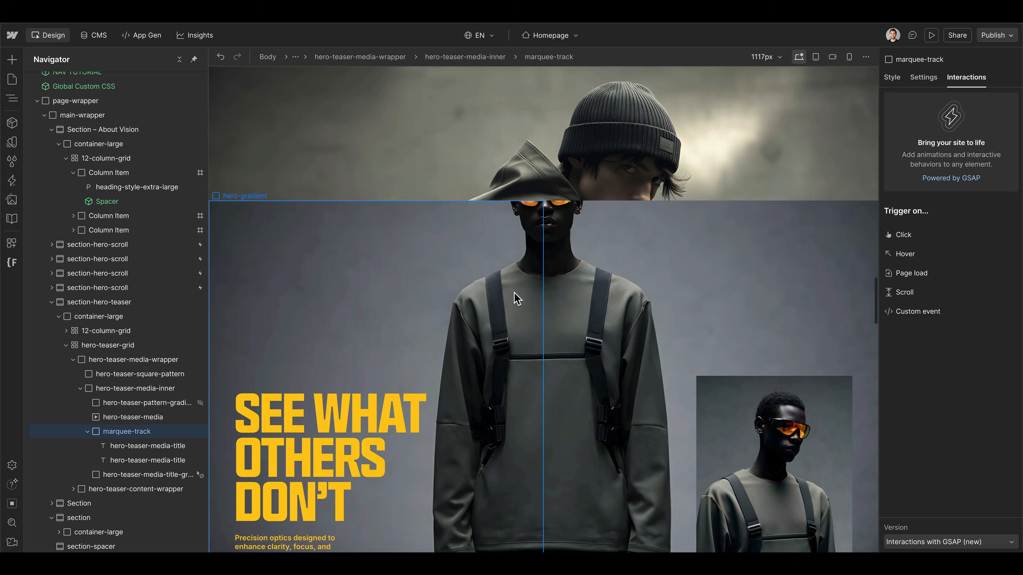
{"action": "scroll", "coordinate": [509, 296], "scroll_direction": "down", "scroll_amount": 6}
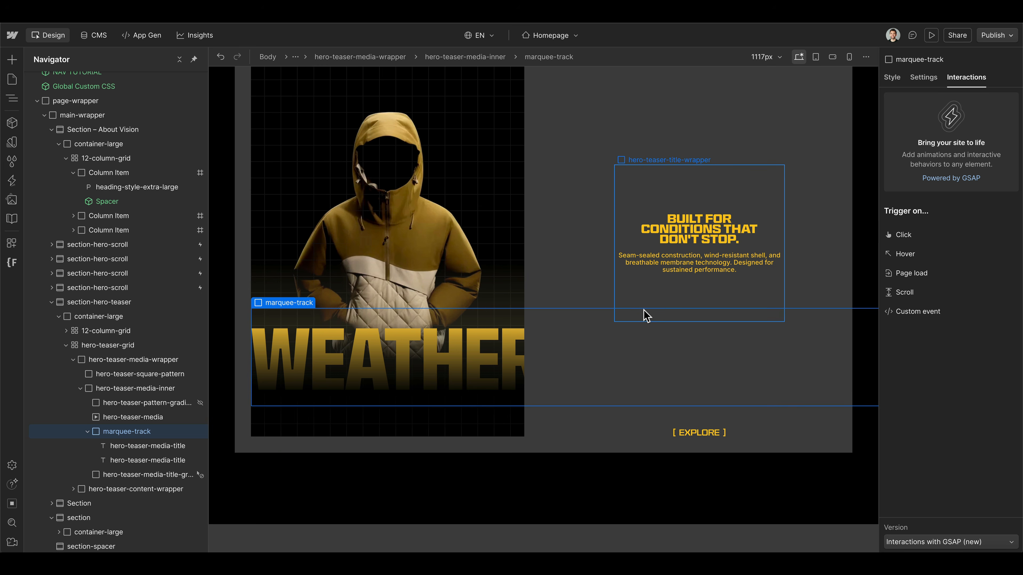
{"action": "scroll", "coordinate": [646, 315], "scroll_direction": "up", "scroll_amount": 1}
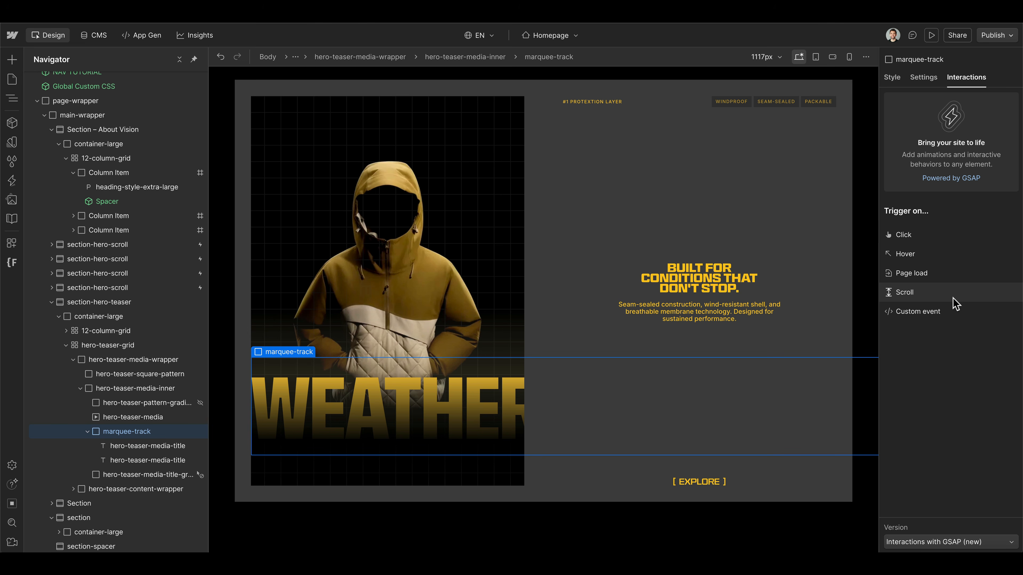
Create a scroll-triggered interaction named "Marquee Horizontal" on marquee-track
{"action": "left_click", "coordinate": [904, 293]}
{"action": "type", "text": "Marquee Horizontal"}
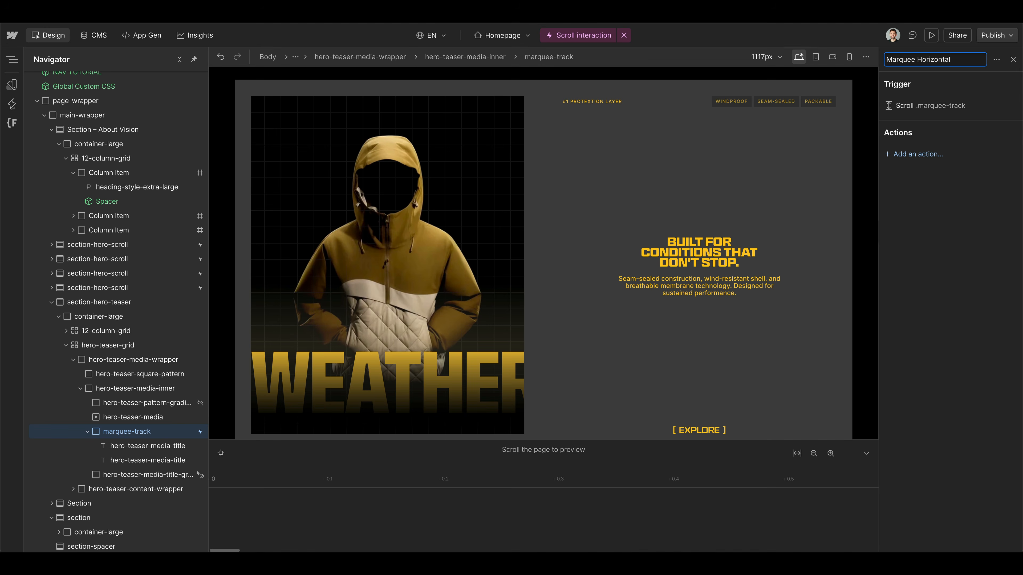
{"action": "key", "text": "Return"}
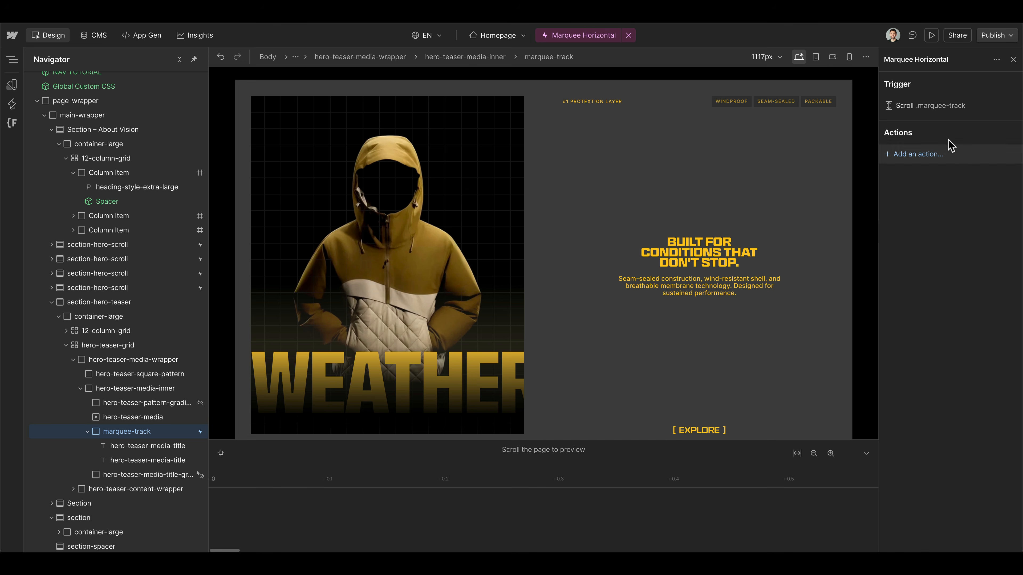
Set the scroll trigger's start viewport position to 120% and its end viewport position to -20%
{"action": "left_click", "coordinate": [927, 106]}
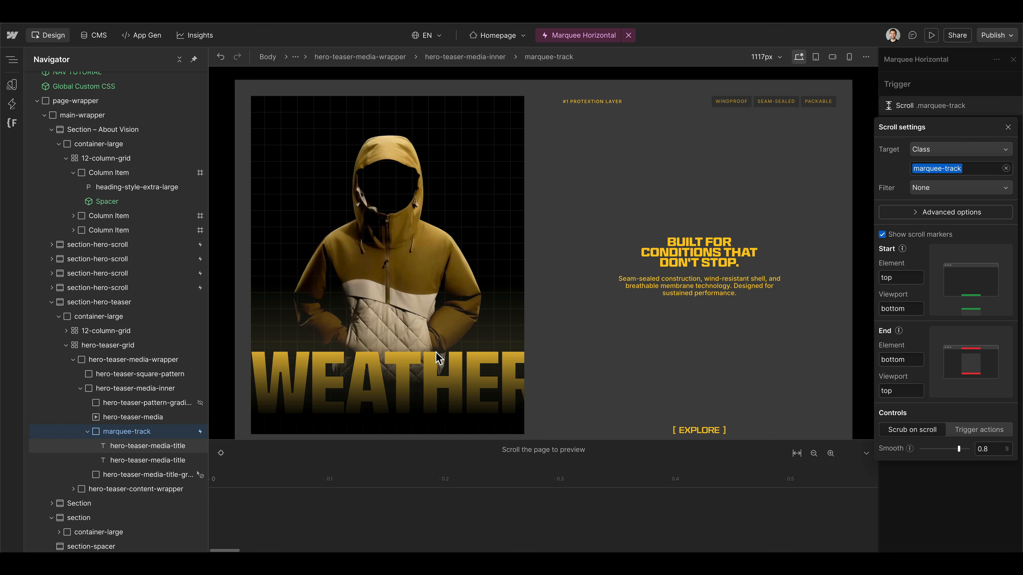
{"action": "left_click", "coordinate": [901, 309]}
{"action": "type", "text": "1"}
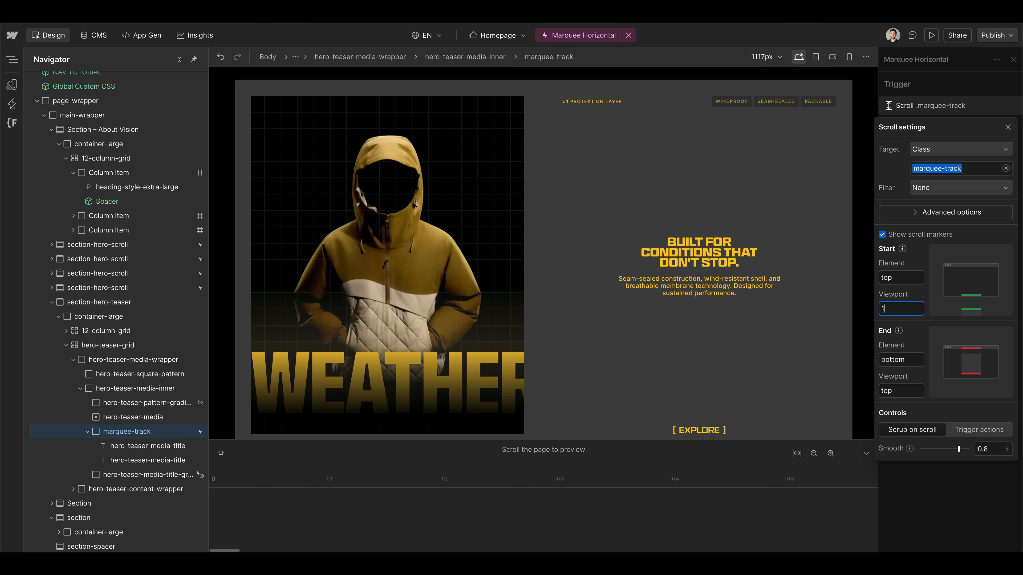
{"action": "type", "text": "20%"}
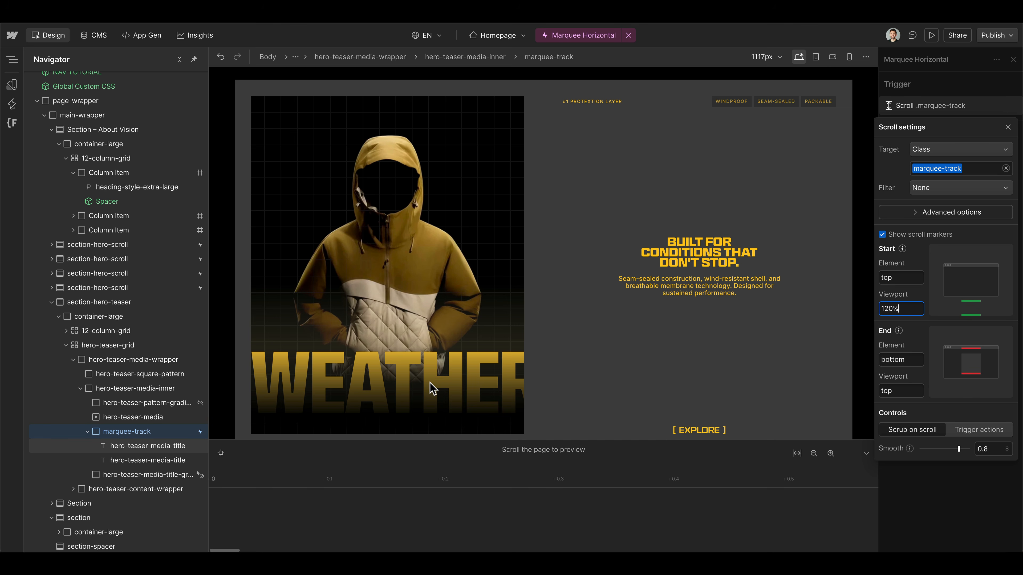
{"action": "left_click", "coordinate": [900, 391]}
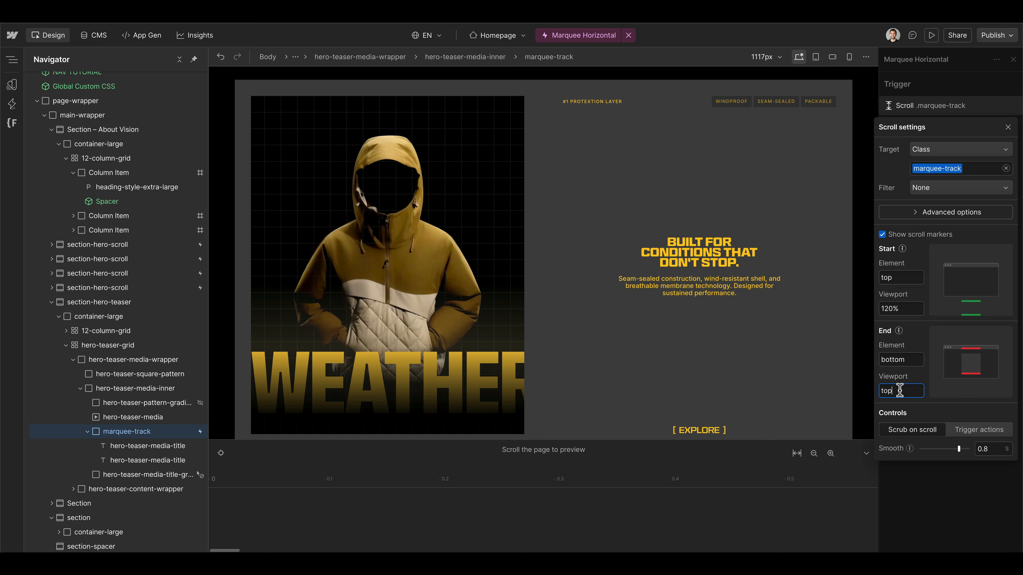
{"action": "type", "text": "-20%"}
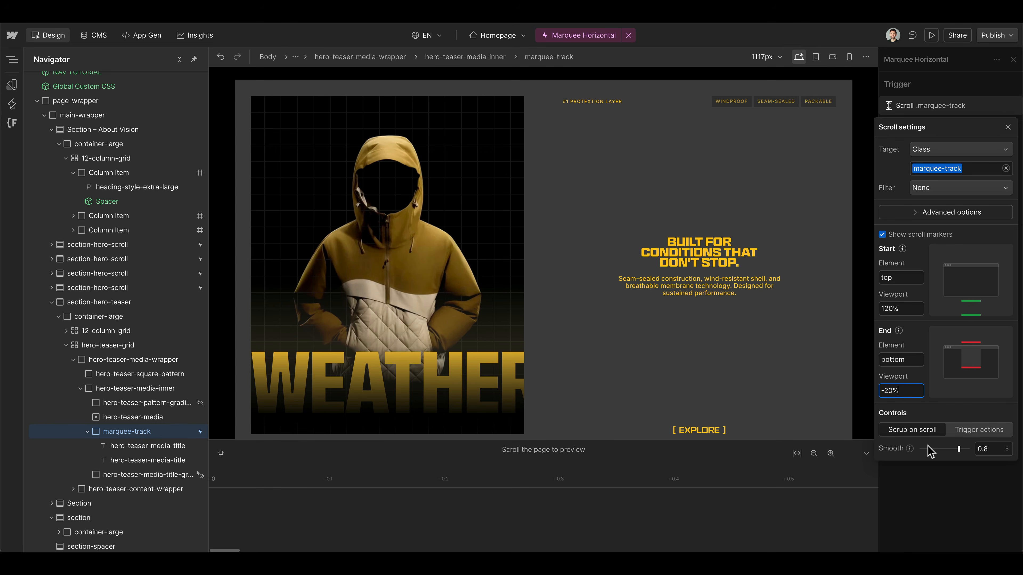
{"action": "left_click", "coordinate": [930, 405]}
Switch the scroll trigger to trigger actions, with Leave on Pause, Enter back on Play and Leave back on Pause
{"action": "left_click", "coordinate": [966, 430]}
{"action": "scroll", "coordinate": [948, 424], "scroll_direction": "down", "scroll_amount": 2}
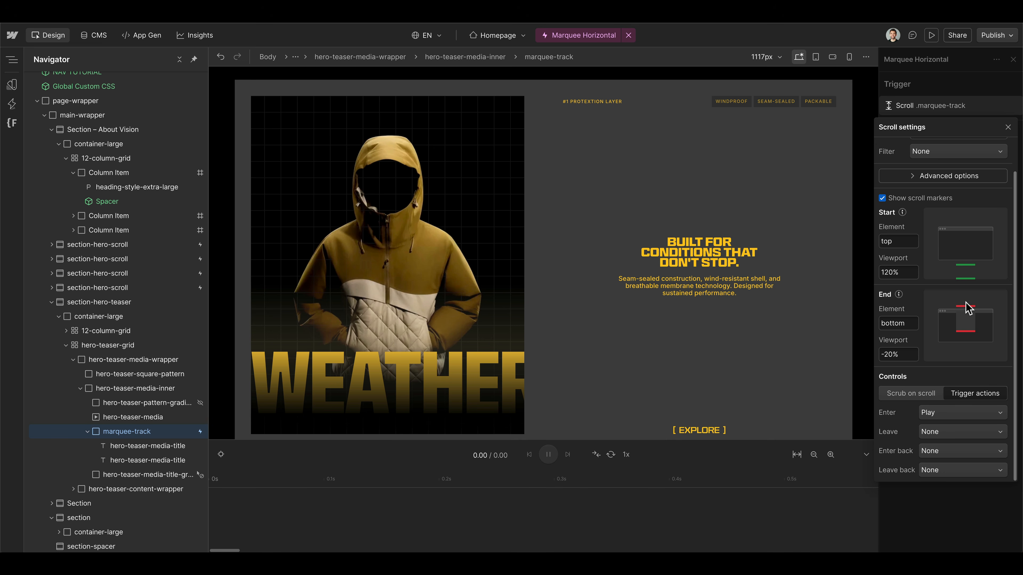
{"action": "left_click", "coordinate": [959, 430]}
{"action": "key", "text": "Escape"}
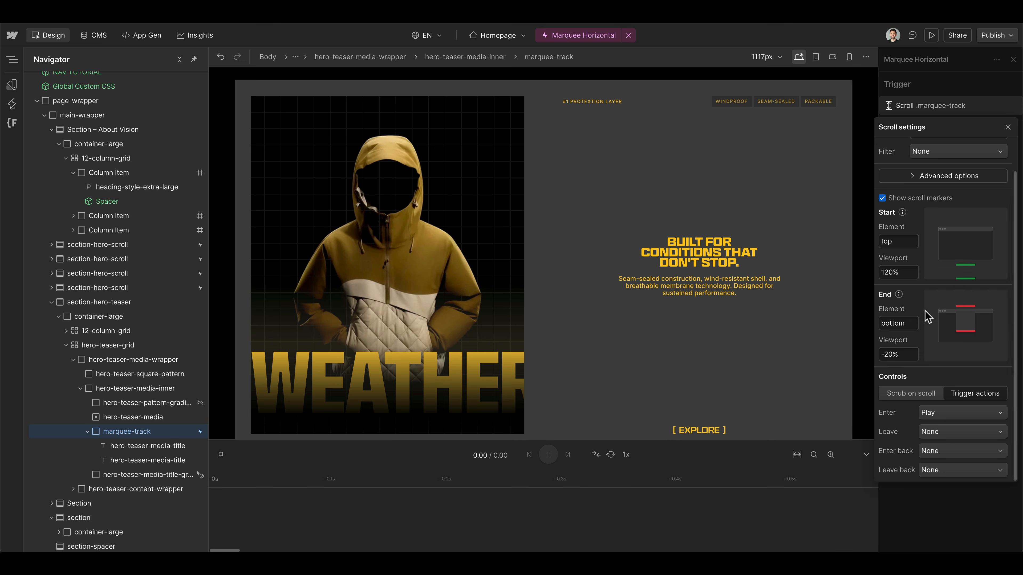
{"action": "left_click", "coordinate": [938, 430]}
{"action": "left_click", "coordinate": [955, 455]}
{"action": "left_click", "coordinate": [956, 451]}
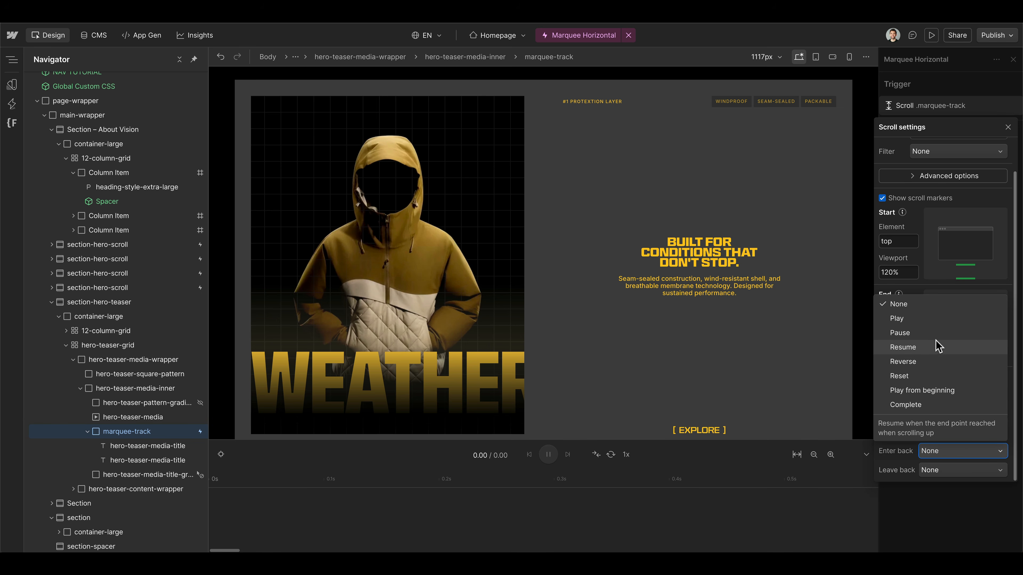
{"action": "left_click", "coordinate": [939, 319]}
{"action": "left_click", "coordinate": [943, 470]}
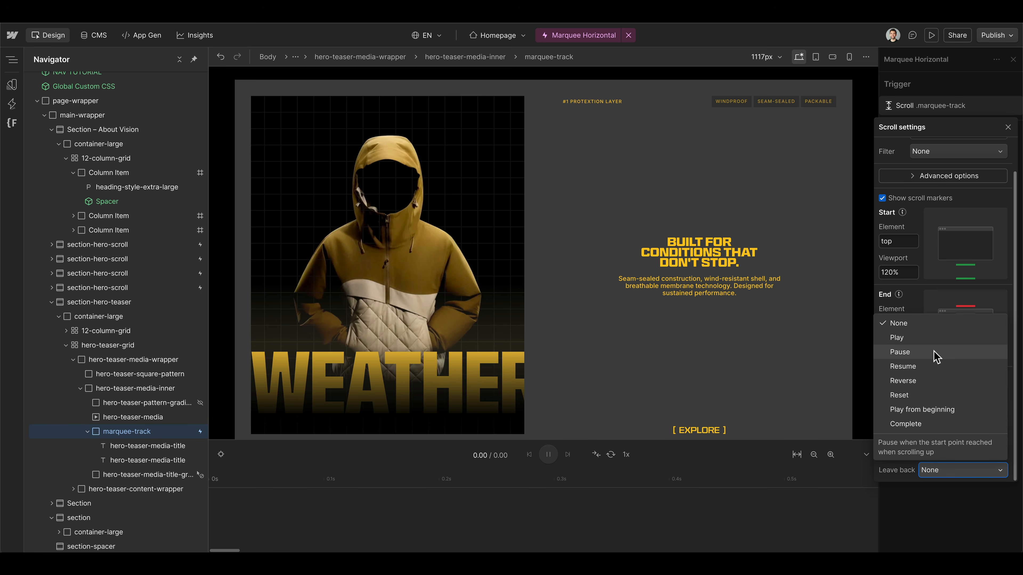
{"action": "left_click", "coordinate": [936, 353]}
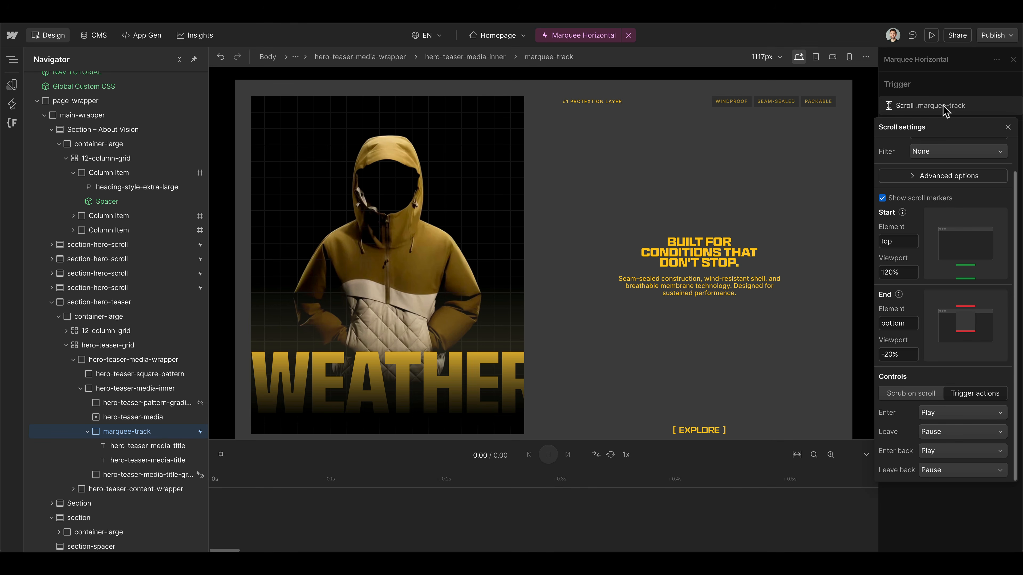
{"action": "left_click", "coordinate": [921, 103]}
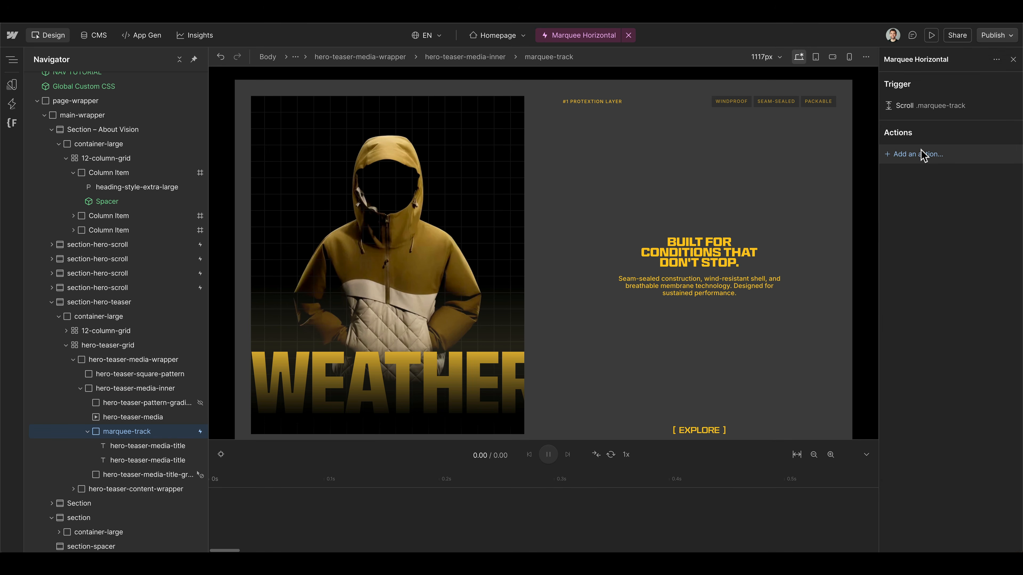
Add a custom animation starting at 0 s on the timeline and rename it "Move"
{"action": "double_click", "coordinate": [252, 510]}
{"action": "left_click_drag", "start_coordinate": [305, 497], "coordinate": [259, 498]}
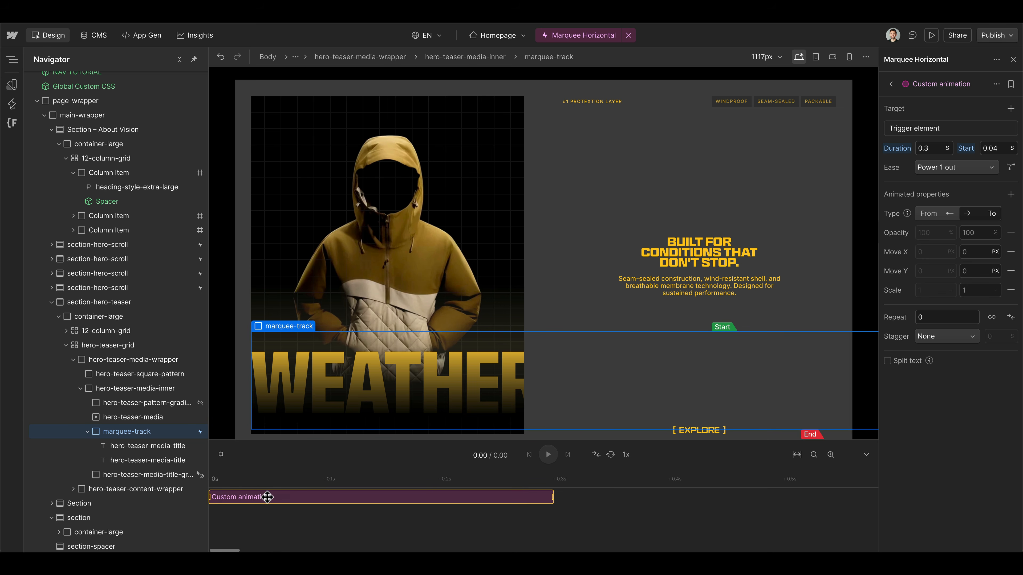
{"action": "double_click", "coordinate": [943, 84]}
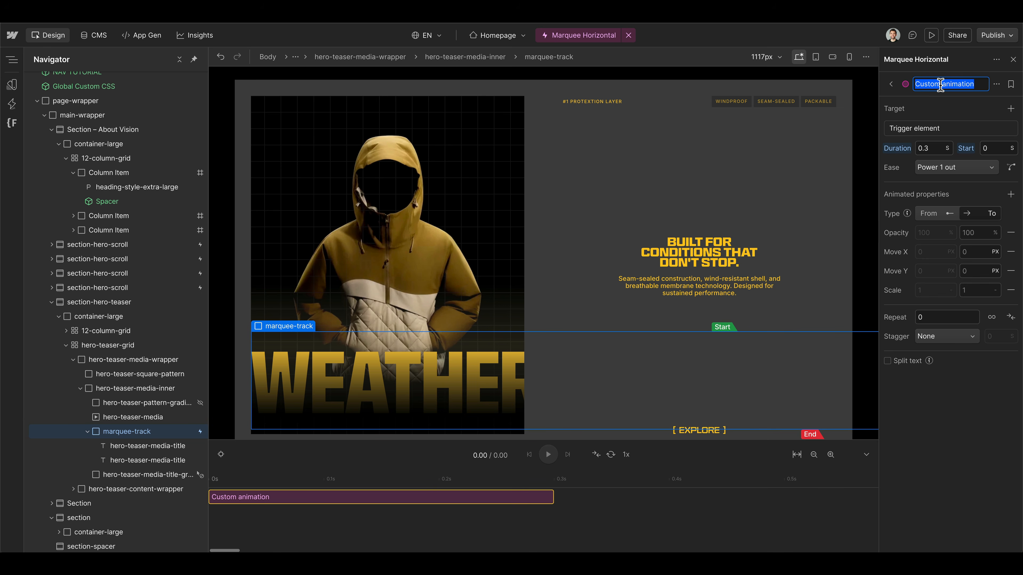
{"action": "type", "text": "Move"}
{"action": "key", "text": "Return"}
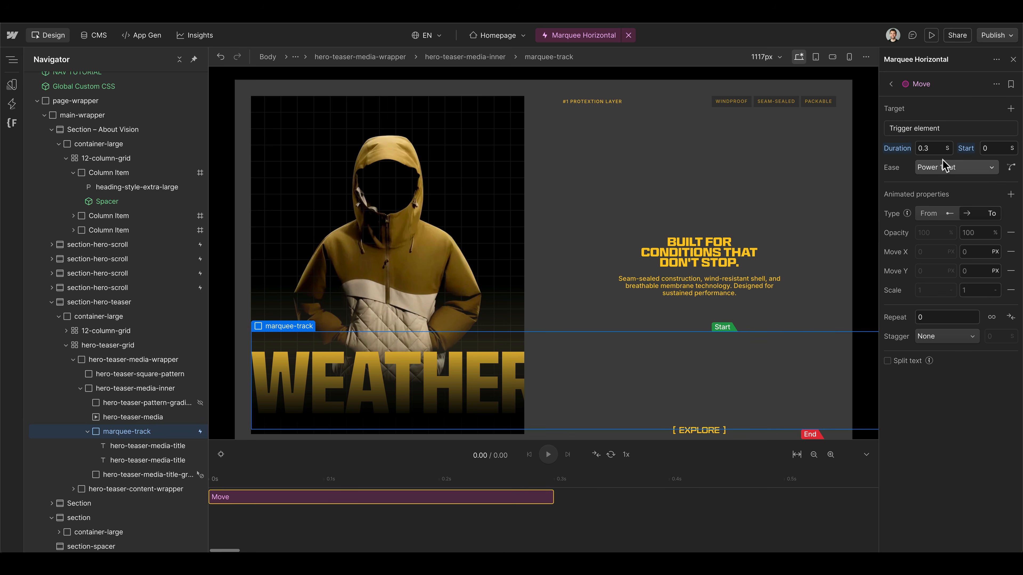
Set the Move animation's duration to 15 s and its ease to Linear
{"action": "left_click", "coordinate": [935, 149]}
{"action": "type", "text": "1"}
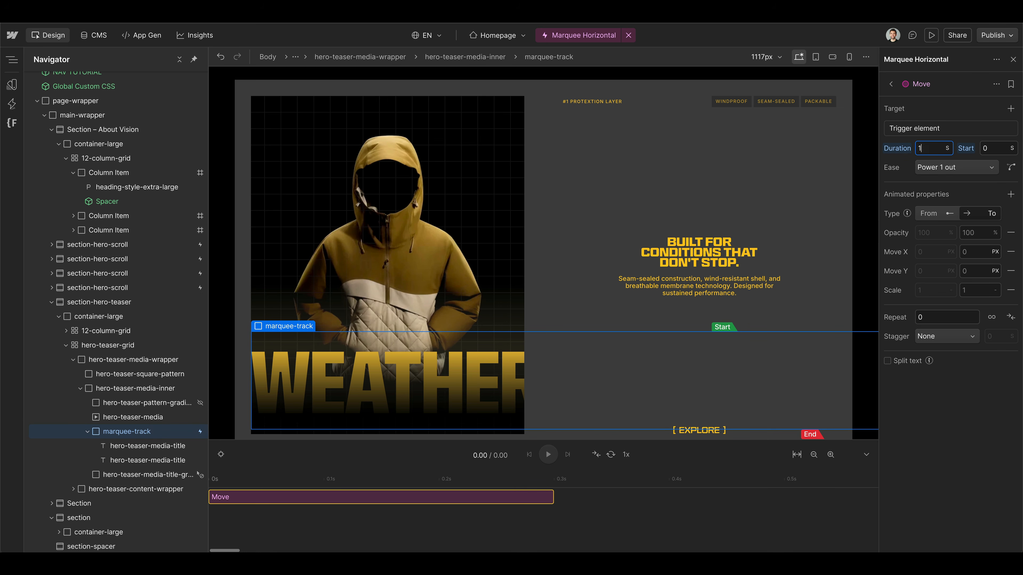
{"action": "type", "text": "5s"}
{"action": "key", "text": "BackSpace"}
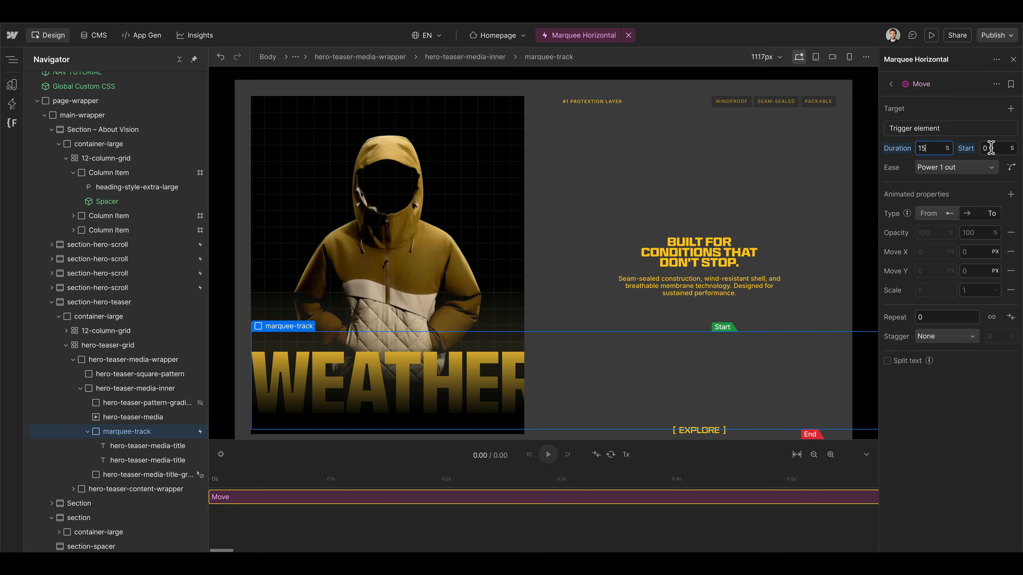
{"action": "left_click", "coordinate": [959, 167]}
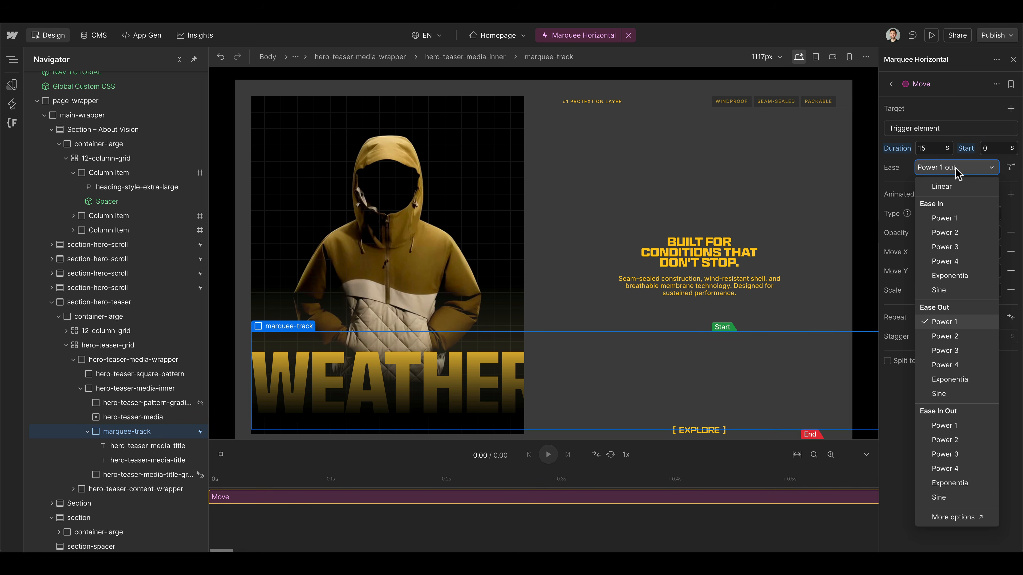
{"action": "left_click", "coordinate": [942, 186]}
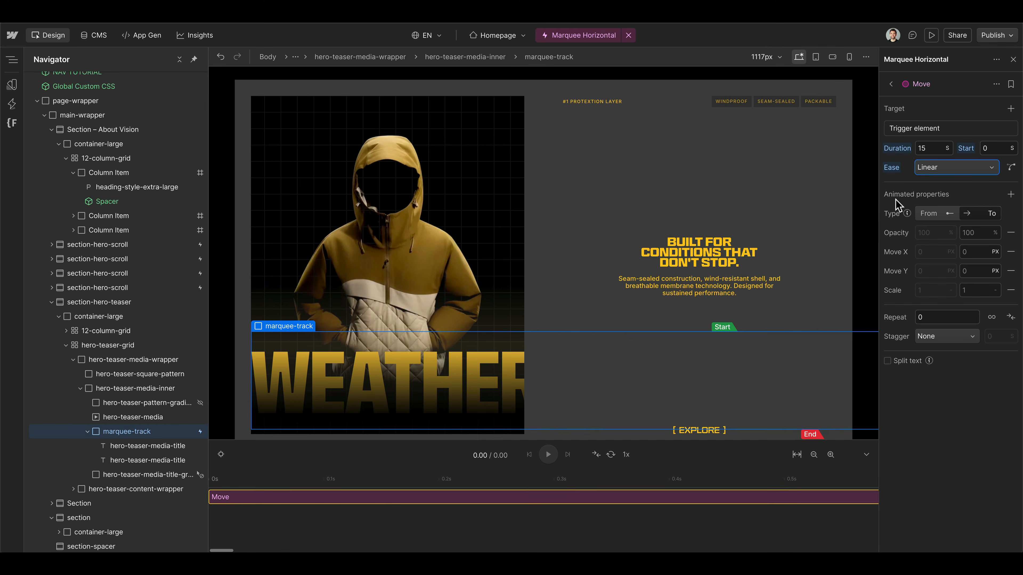
Replace the Move animation's Opacity, Move X, Move Y and Scale properties with X %, ending at -50%
{"action": "left_click", "coordinate": [1011, 195]}
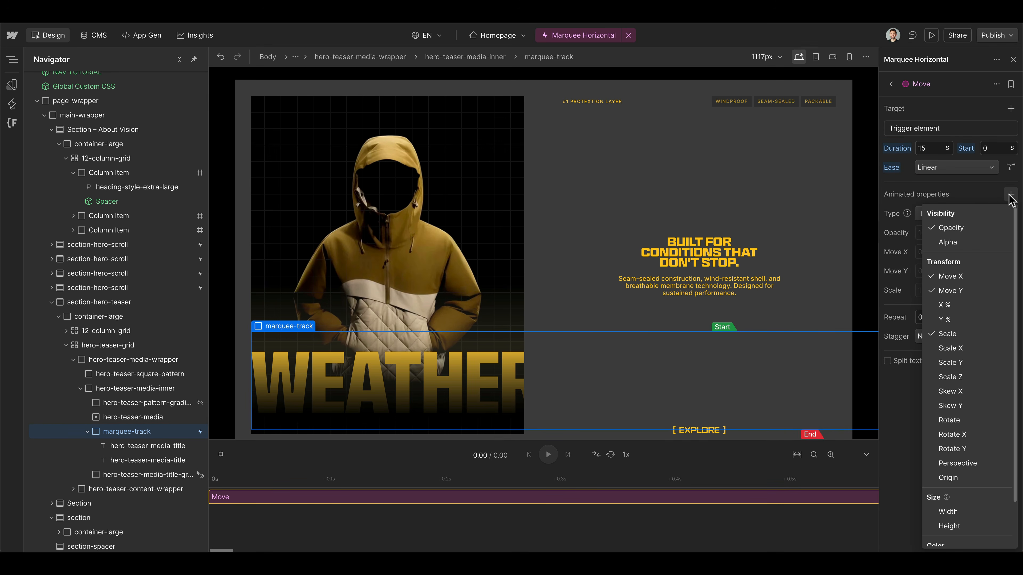
{"action": "left_click", "coordinate": [962, 305]}
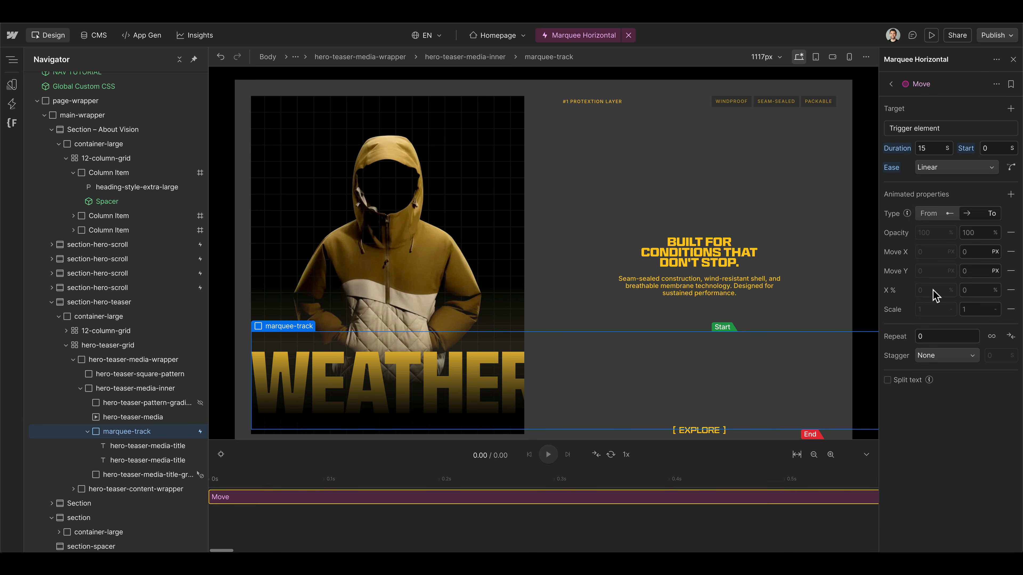
{"action": "left_click", "coordinate": [1011, 233]}
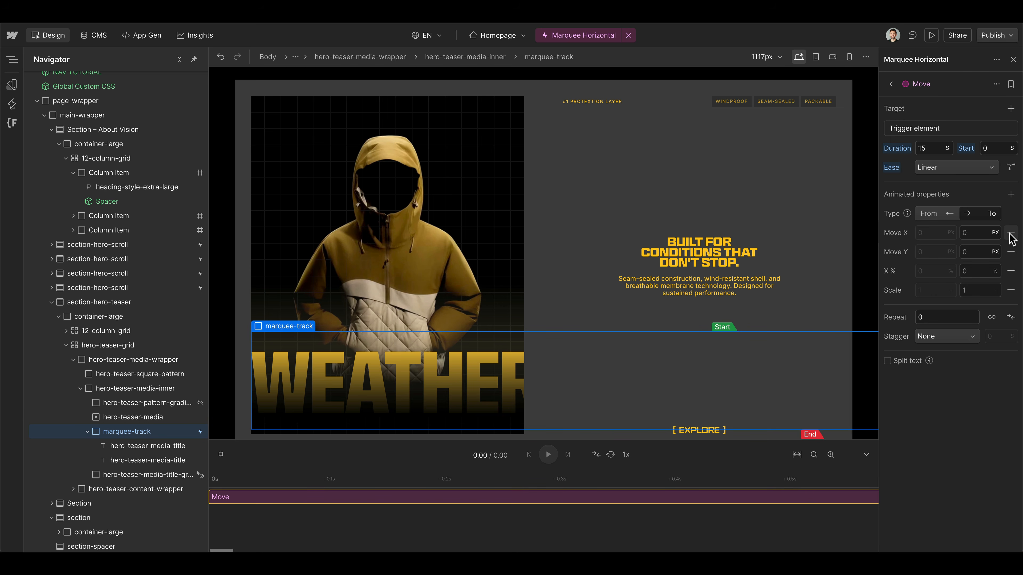
{"action": "left_click", "coordinate": [1011, 233]}
{"action": "left_click", "coordinate": [1011, 233]}
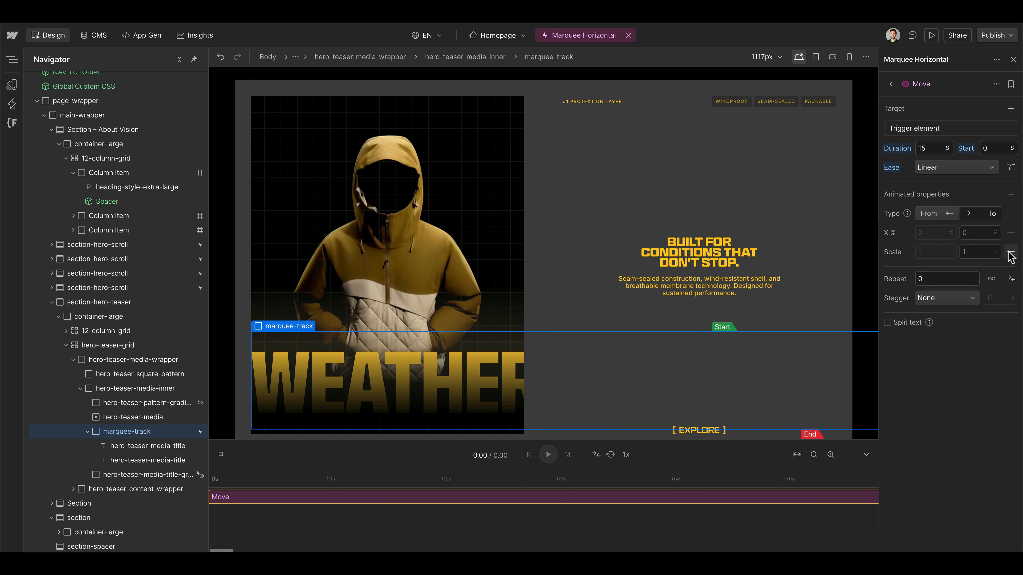
{"action": "left_click", "coordinate": [1011, 254]}
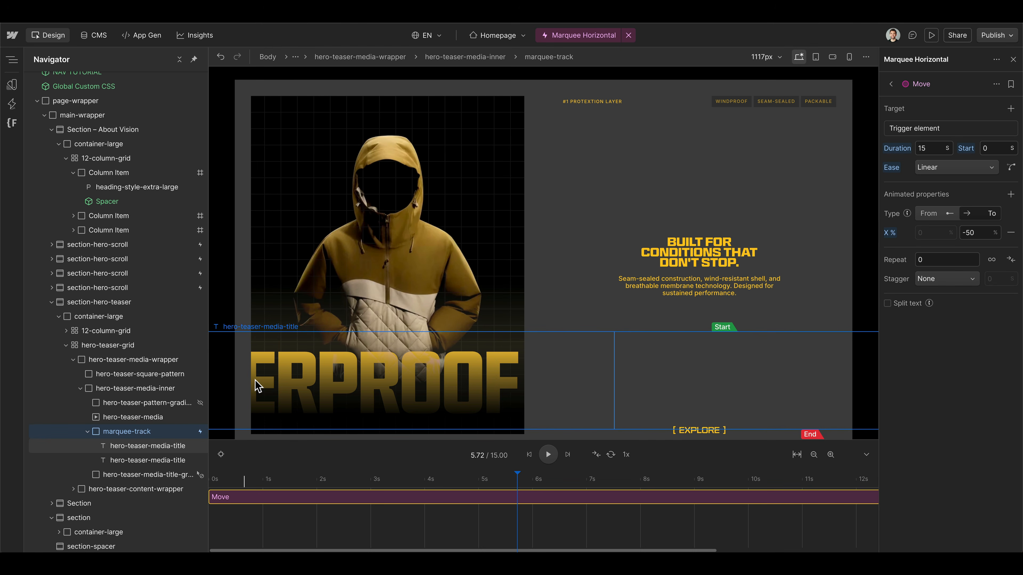
Switch the hero-teaser-media-wrapper's overflow to visible to inspect the whole marquee track, and restore it to clip
{"action": "scroll", "coordinate": [255, 369], "scroll_direction": "down", "scroll_amount": 1}
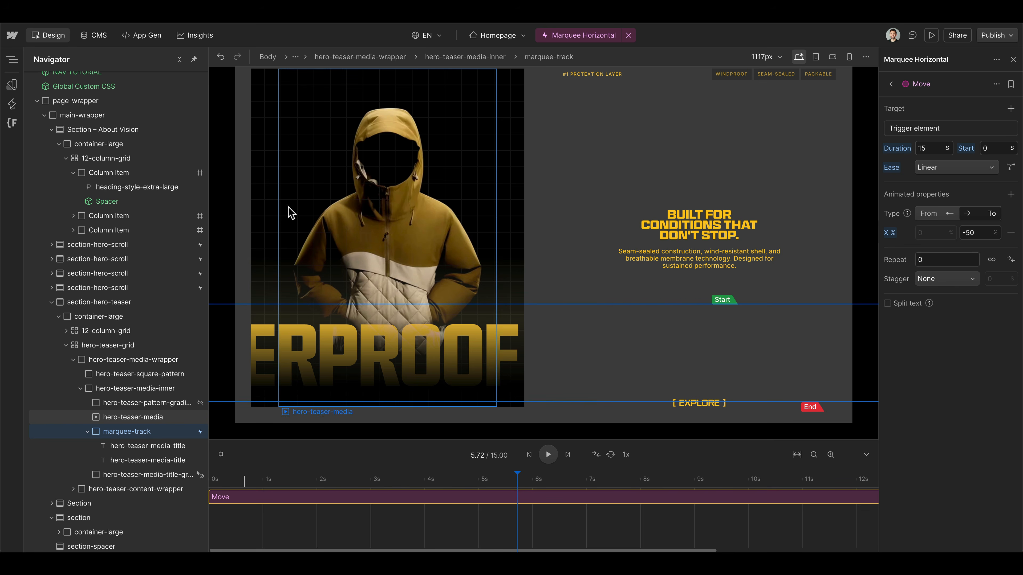
{"action": "scroll", "coordinate": [287, 219], "scroll_direction": "up", "scroll_amount": 1}
{"action": "scroll", "coordinate": [287, 225], "scroll_direction": "down", "scroll_amount": 1}
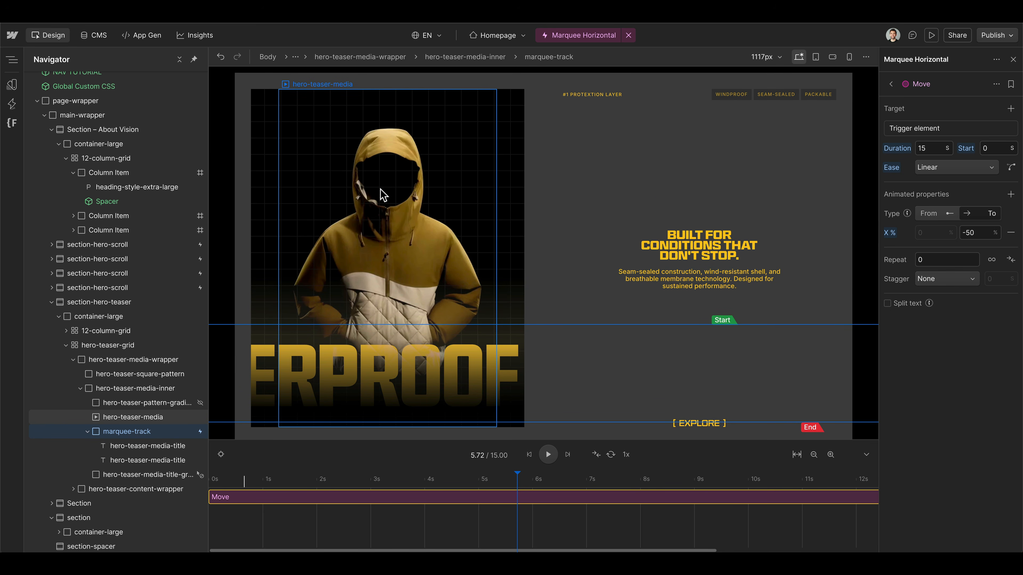
{"action": "left_click", "coordinate": [160, 361]}
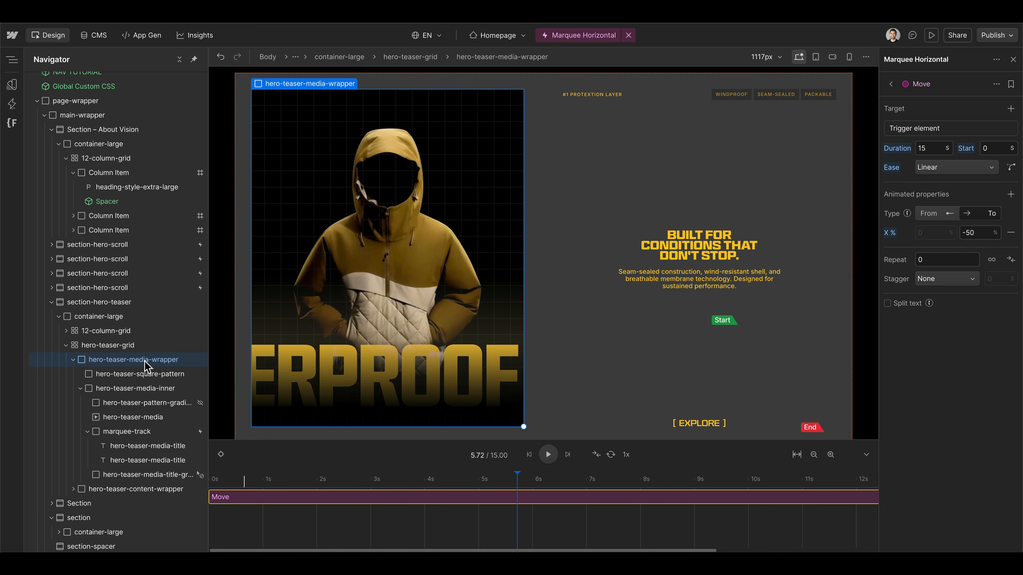
{"action": "key", "text": "Escape"}
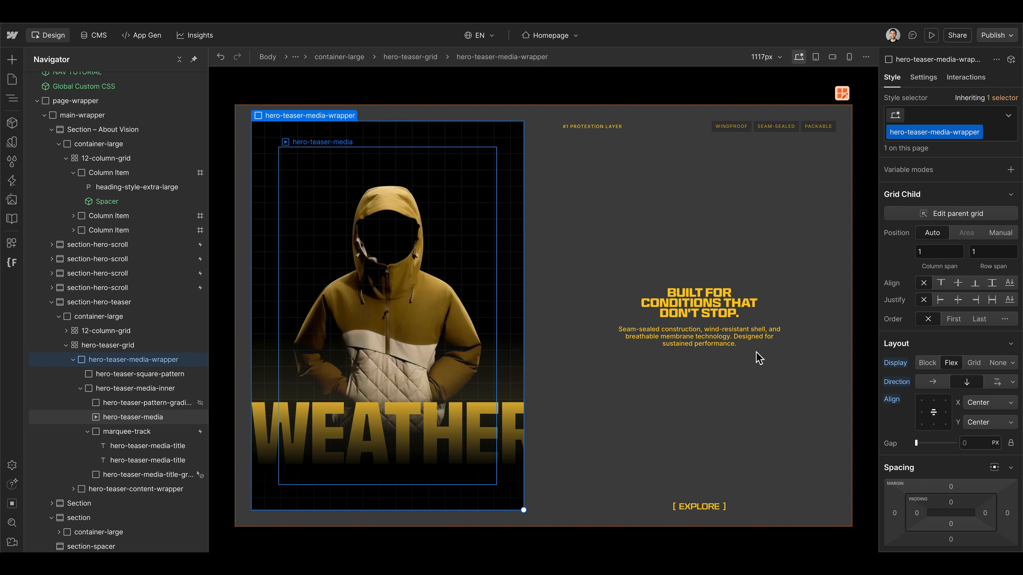
{"action": "scroll", "coordinate": [926, 322], "scroll_direction": "down", "scroll_amount": 5}
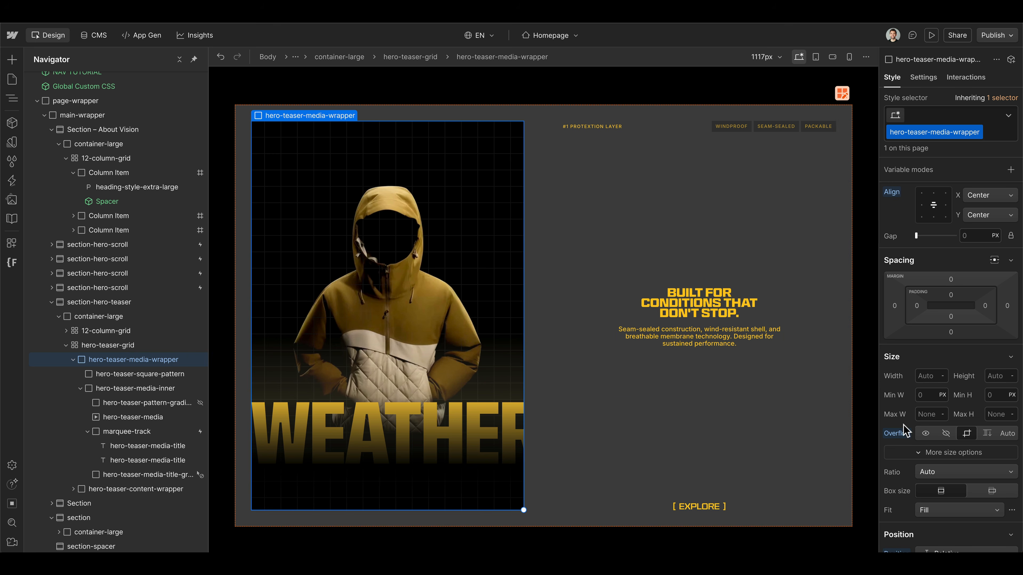
{"action": "left_click", "coordinate": [925, 434]}
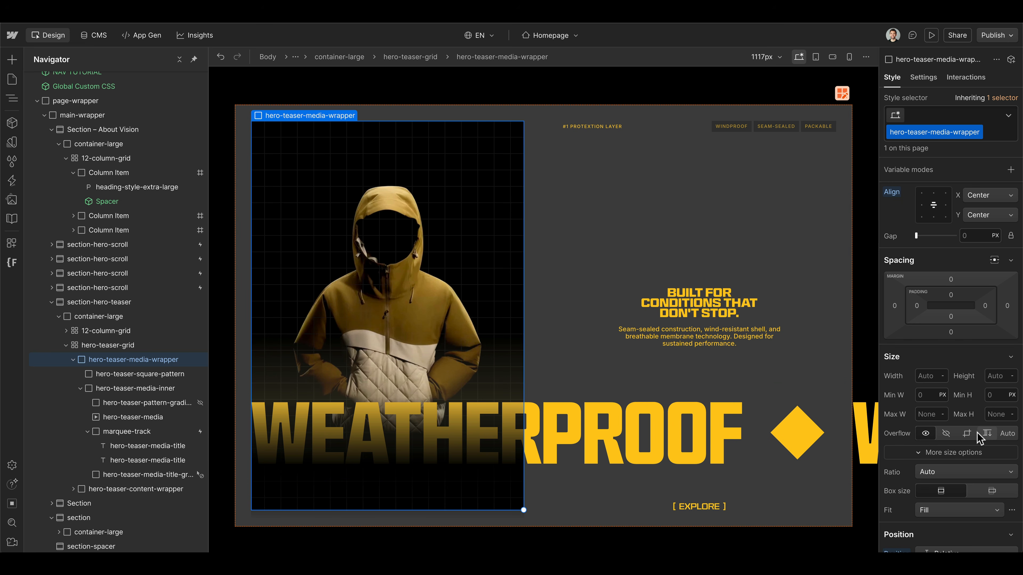
{"action": "left_click", "coordinate": [967, 434]}
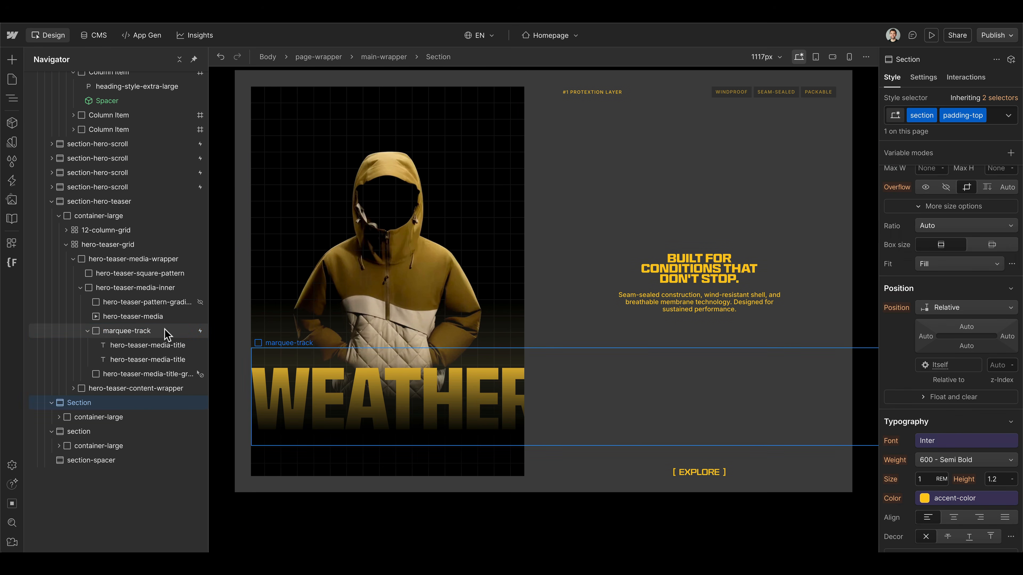
Reopen the marquee-track's Marquee Horizontal interaction and set the Move animation to repeat infinitely
{"action": "left_click", "coordinate": [165, 331]}
{"action": "left_click", "coordinate": [966, 77]}
{"action": "left_click", "coordinate": [953, 123]}
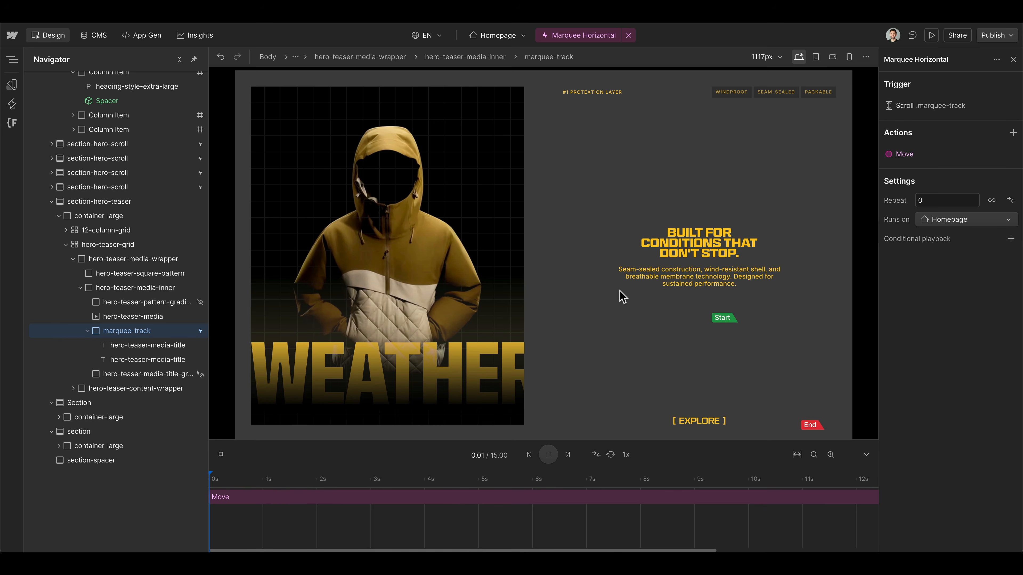
{"action": "left_click", "coordinate": [465, 496]}
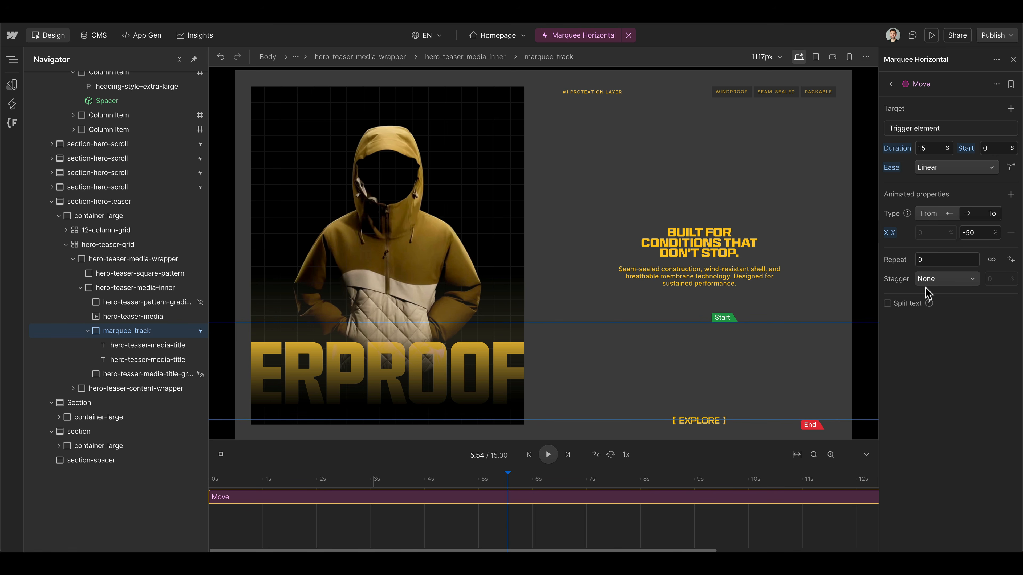
{"action": "left_click", "coordinate": [992, 261]}
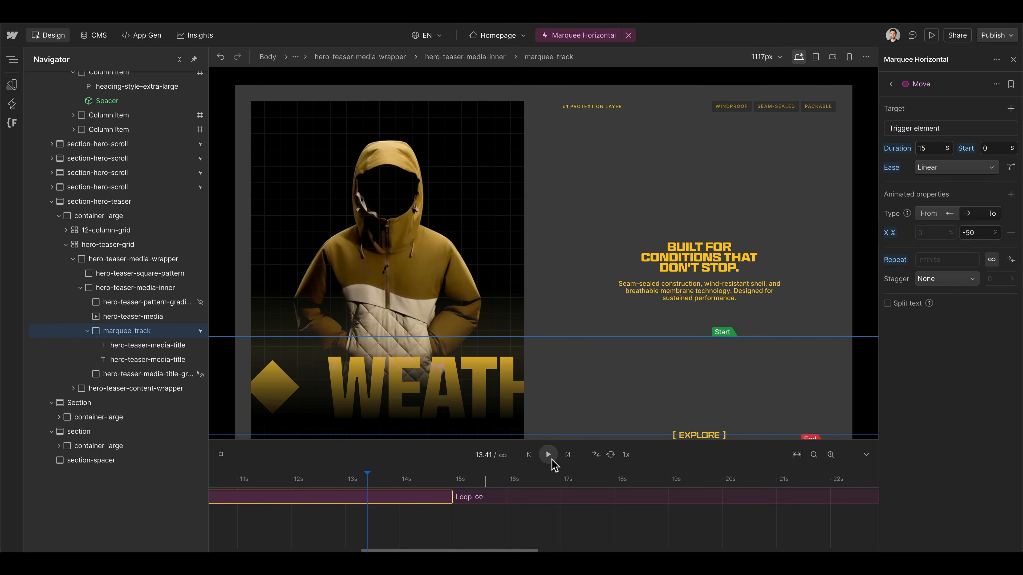
Play the timeline across the 15 s loop point to check how the marquee restarts
{"action": "left_click", "coordinate": [548, 455]}
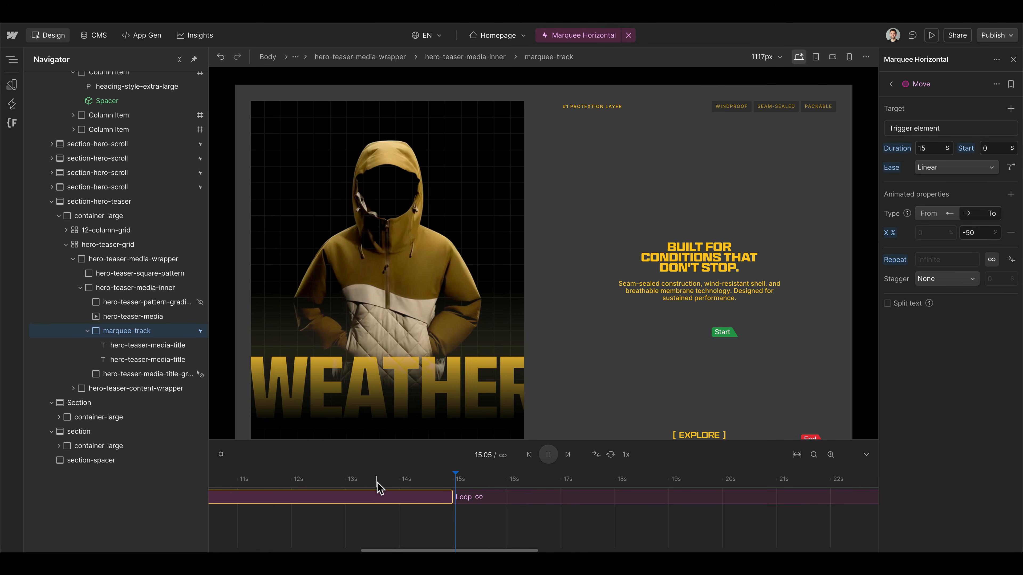
{"action": "left_click", "coordinate": [385, 482]}
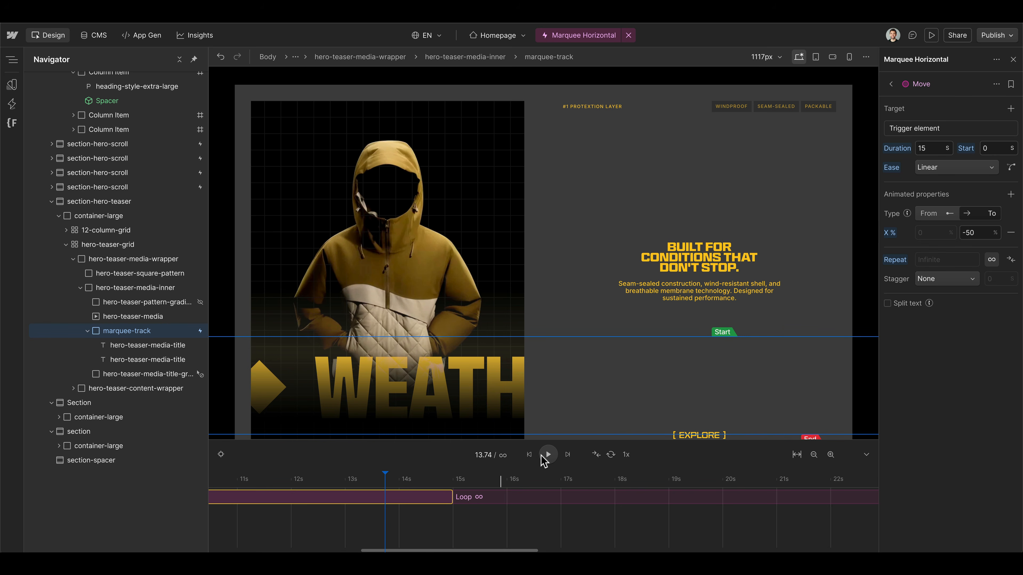
{"action": "left_click", "coordinate": [544, 456]}
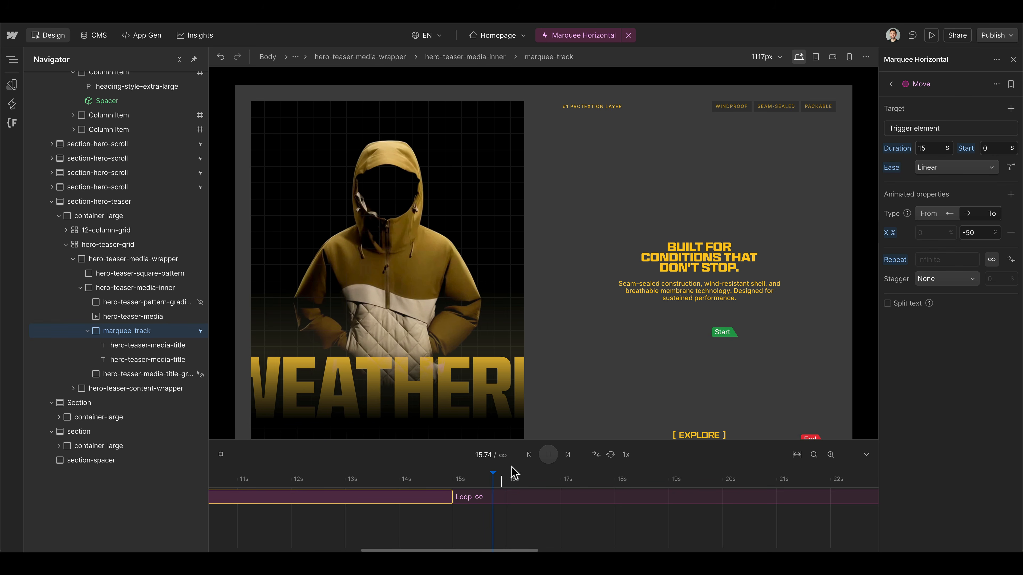
{"action": "left_click", "coordinate": [548, 455]}
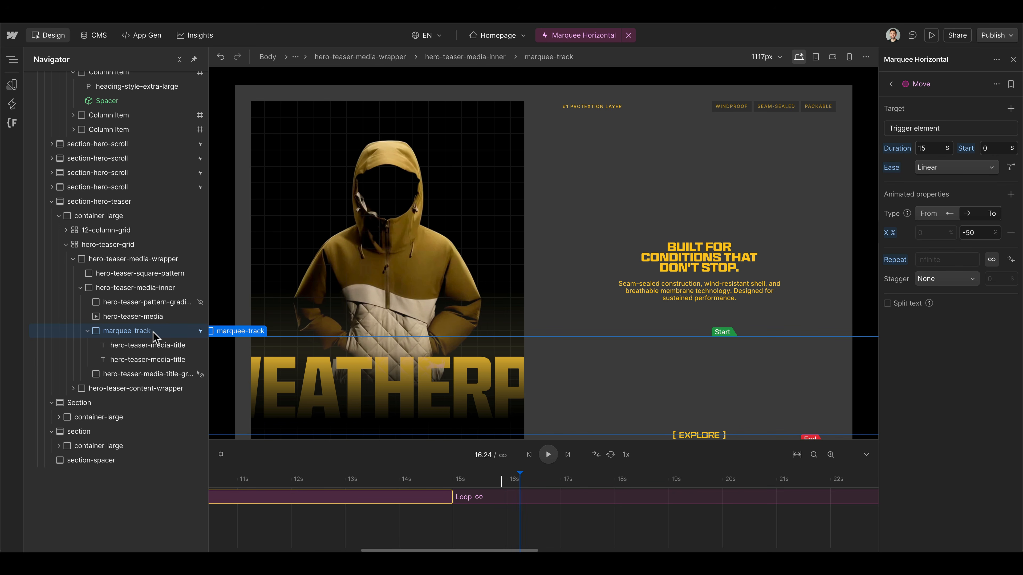
Reset the marquee-track's flex gap to its default
{"action": "left_click", "coordinate": [136, 332]}
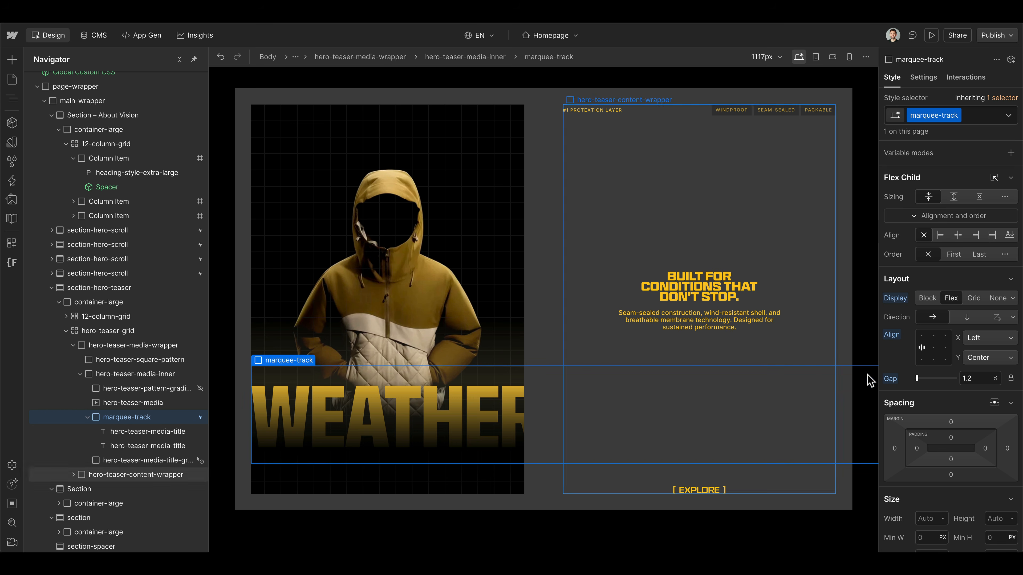
{"action": "left_click", "coordinate": [892, 380]}
{"action": "left_click", "coordinate": [893, 397]}
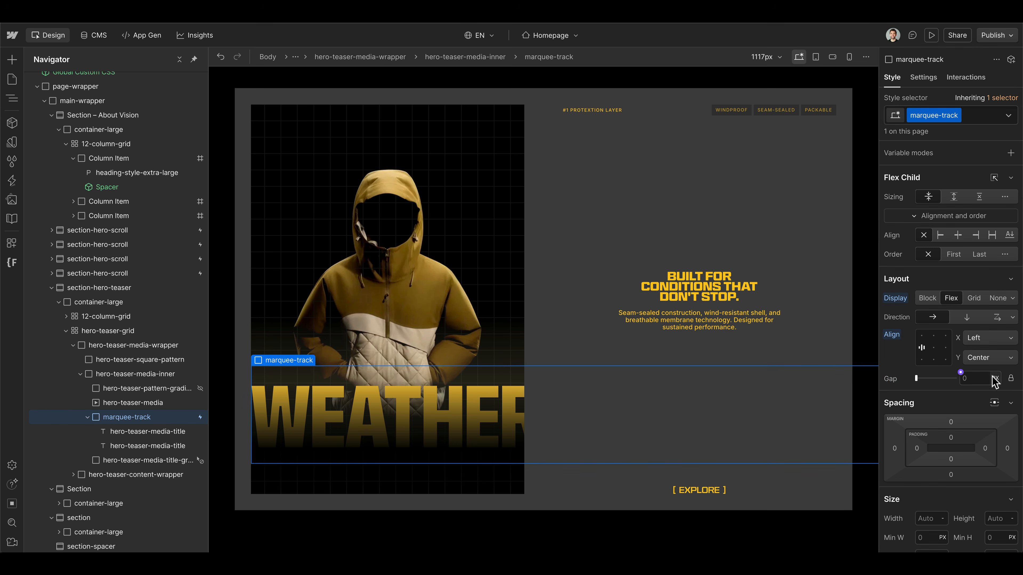
Set the left and right padding of the hero-teaser-media-title class to the custom value 2cqw
{"action": "left_click", "coordinate": [150, 433]}
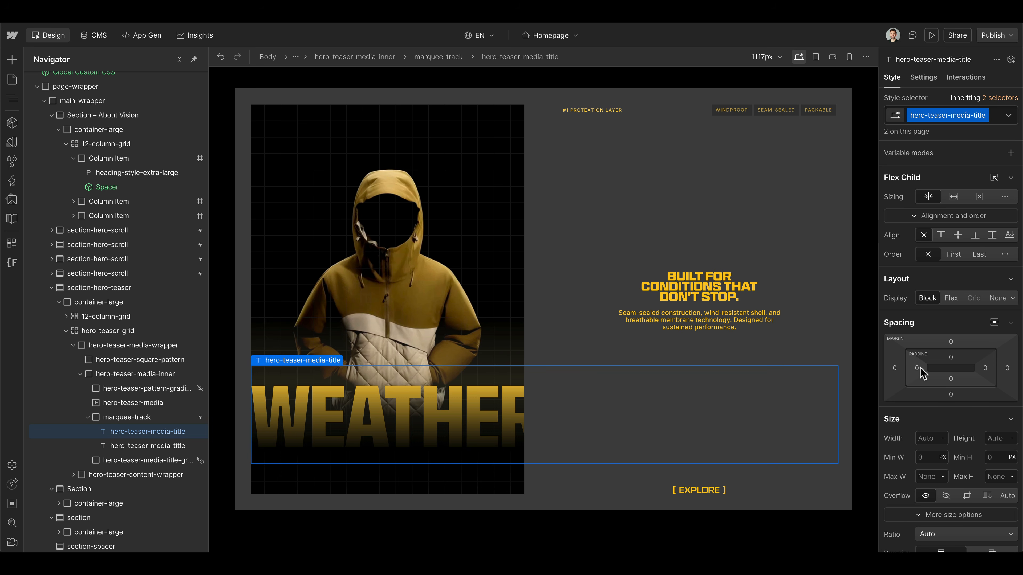
{"action": "scroll", "coordinate": [922, 372], "scroll_direction": "down", "scroll_amount": 10}
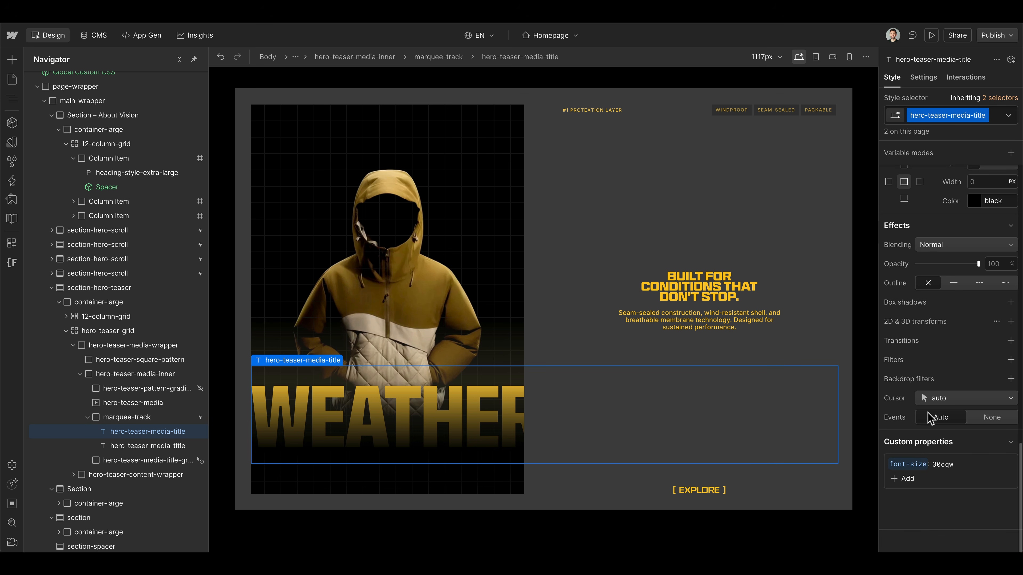
{"action": "scroll", "coordinate": [927, 419], "scroll_direction": "up", "scroll_amount": 10}
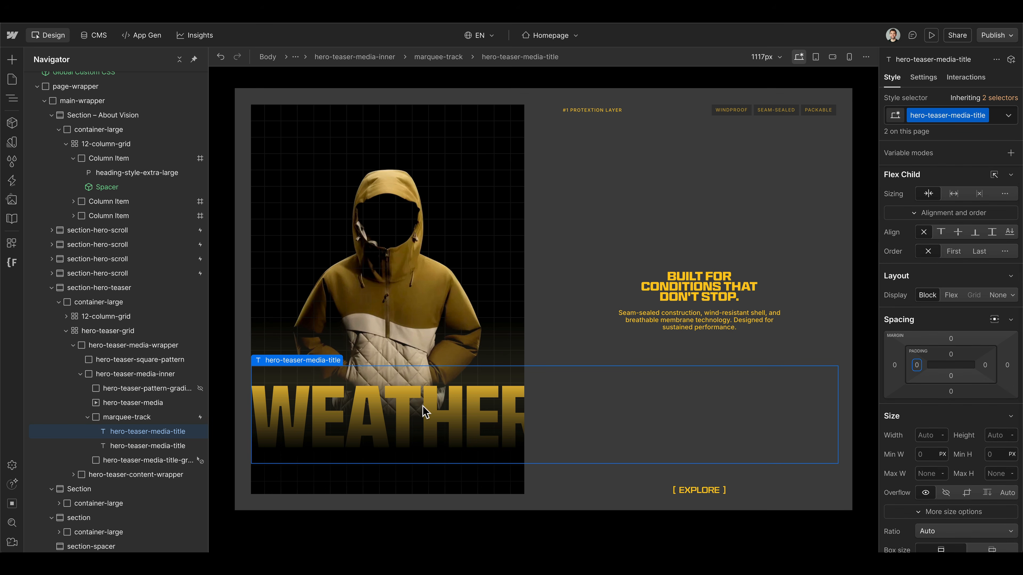
{"action": "scroll", "coordinate": [910, 427], "scroll_direction": "down", "scroll_amount": 3}
{"action": "left_click", "coordinate": [917, 247]}
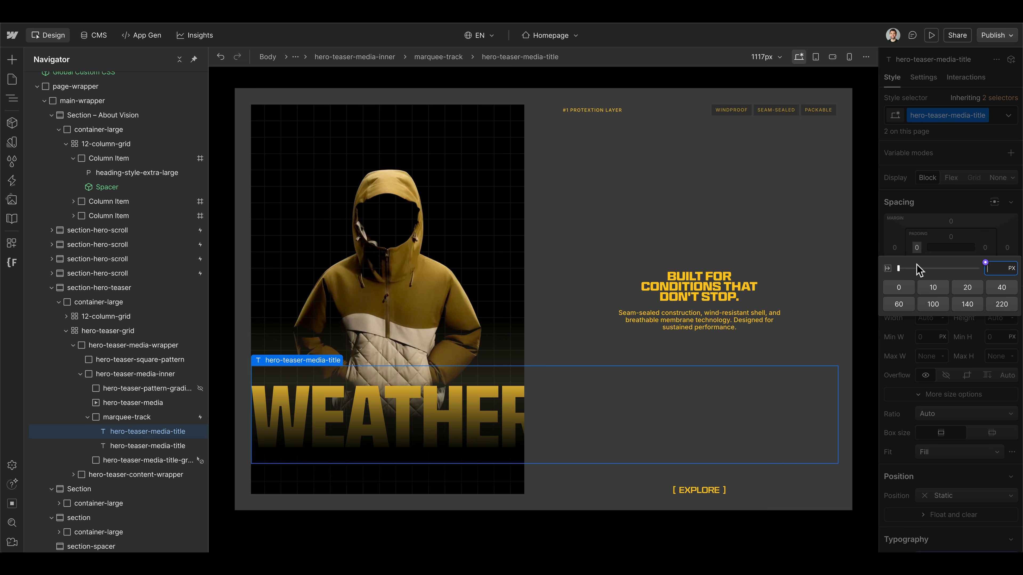
{"action": "key", "text": "equal"}
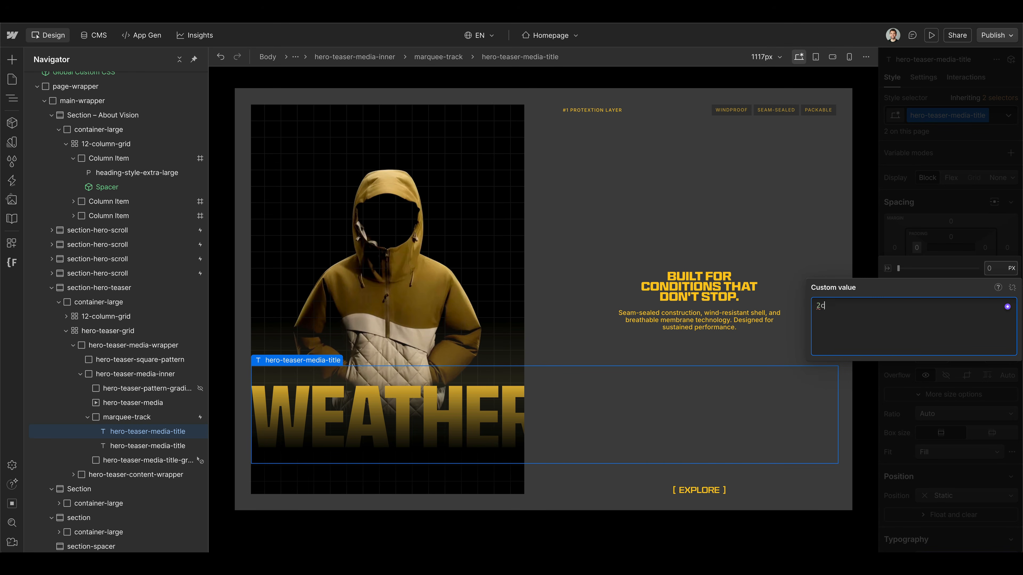
{"action": "type", "text": "qw"}
{"action": "key", "text": "Return"}
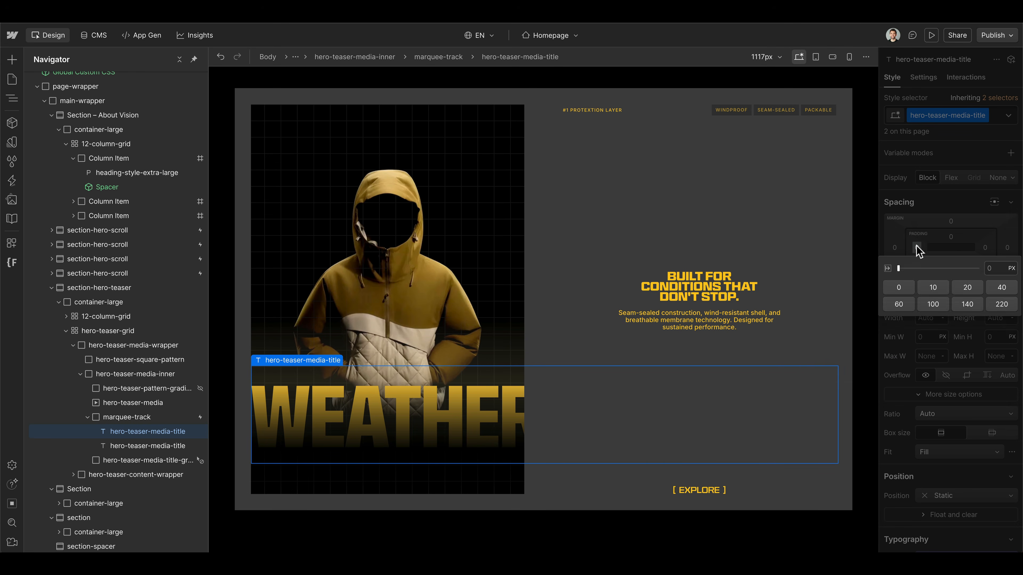
{"action": "left_click", "coordinate": [985, 248]}
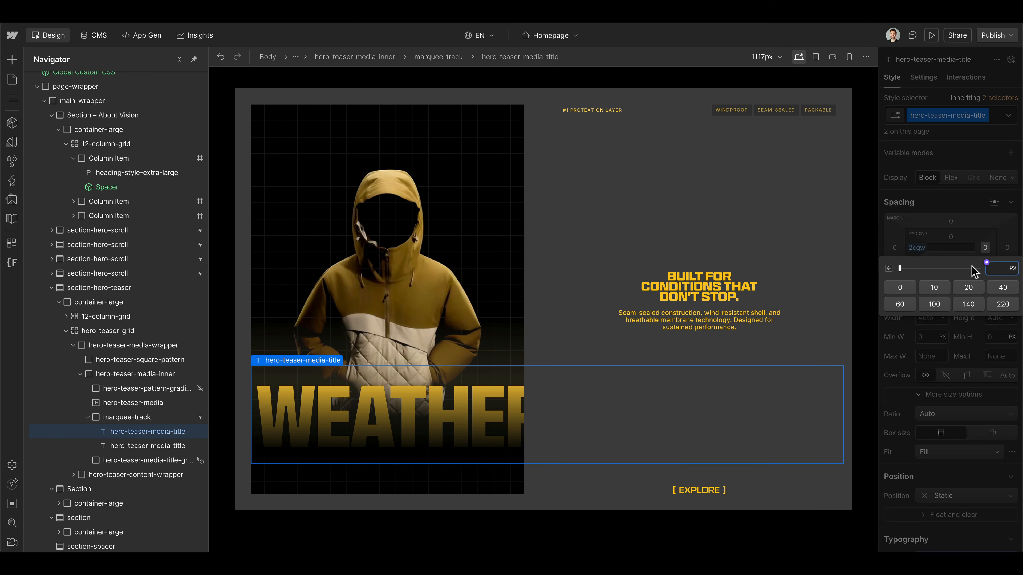
{"action": "type", "text": "2cqw"}
{"action": "key", "text": "Return"}
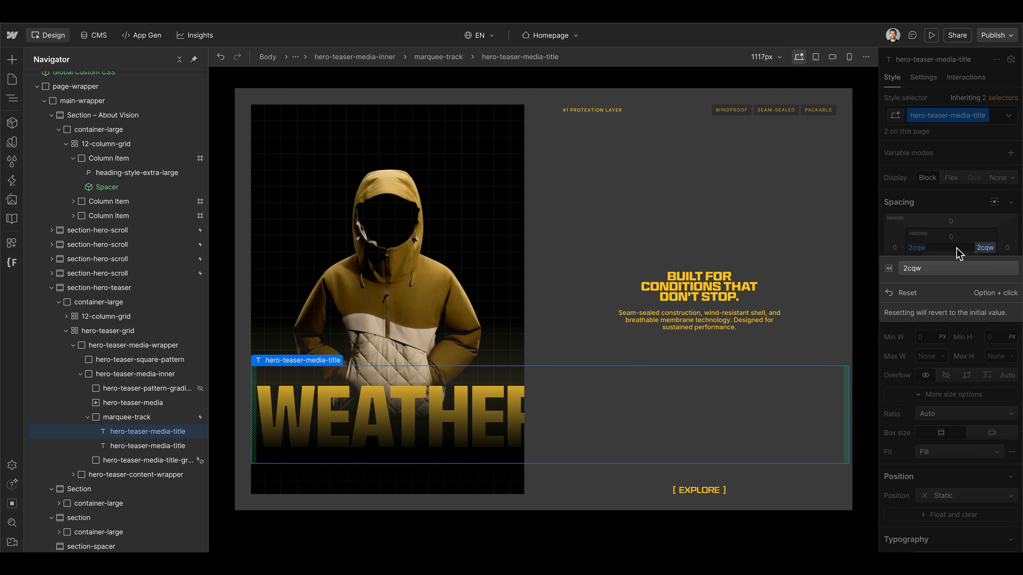
{"action": "left_click", "coordinate": [961, 247]}
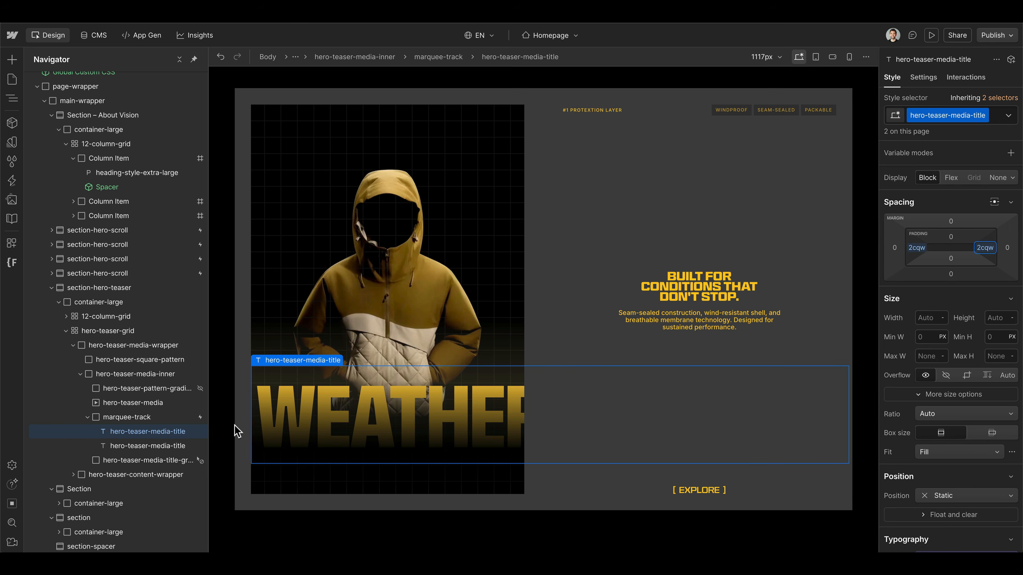
Reopen the marquee-track's Marquee Horizontal interaction and play it from about 8.5 s to check the loop
{"action": "left_click", "coordinate": [163, 417]}
{"action": "left_click", "coordinate": [966, 77]}
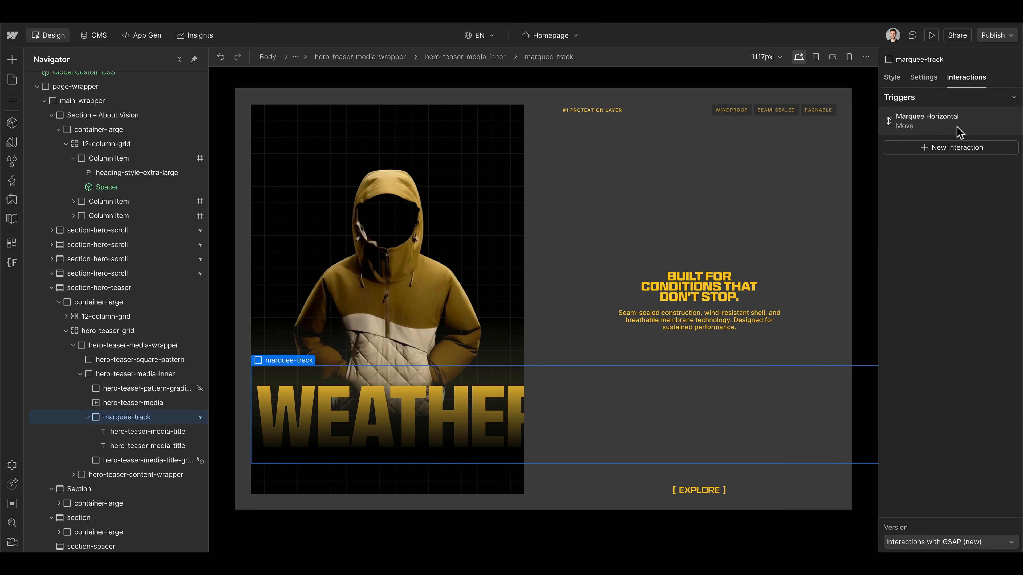
{"action": "left_click", "coordinate": [960, 121]}
{"action": "left_click", "coordinate": [609, 480]}
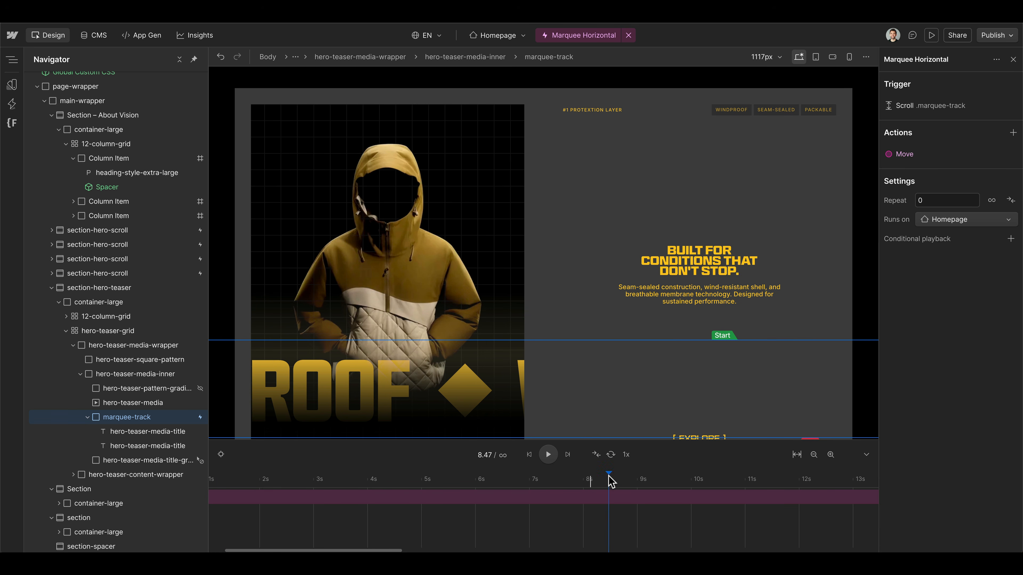
{"action": "left_click", "coordinate": [549, 454]}
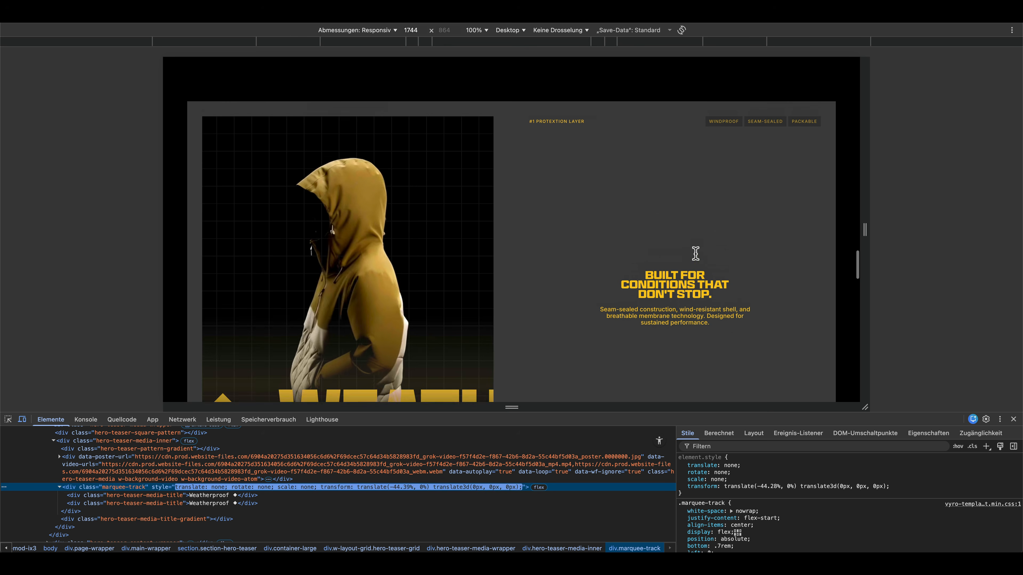
Scroll the page past the hero teaser and back in the browser, checking the marquee-track's transform in the developer tools
{"action": "scroll", "coordinate": [696, 253], "scroll_direction": "up", "scroll_amount": 5}
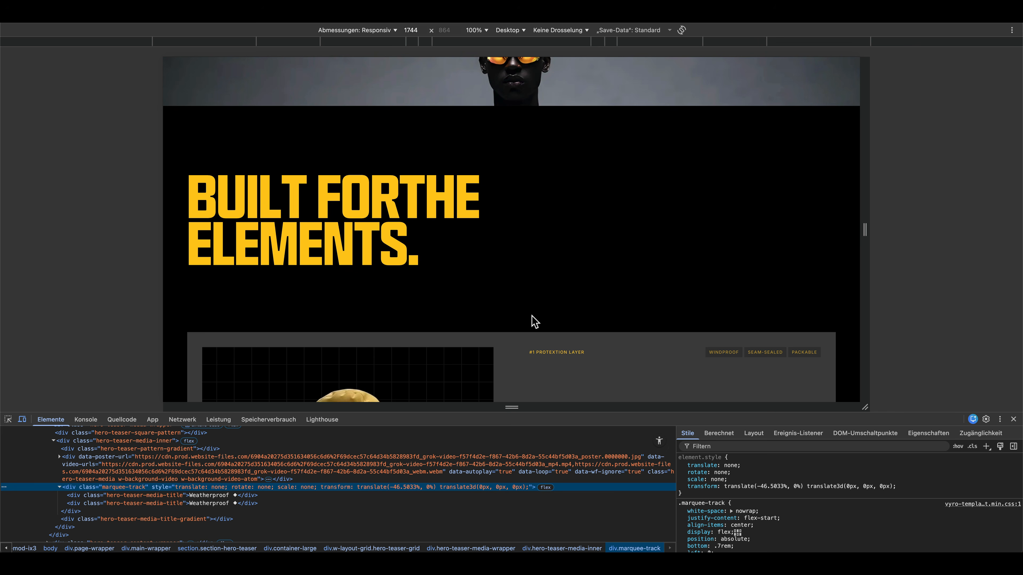
{"action": "scroll", "coordinate": [533, 321], "scroll_direction": "up", "scroll_amount": 6}
{"action": "scroll", "coordinate": [533, 321], "scroll_direction": "down", "scroll_amount": 3}
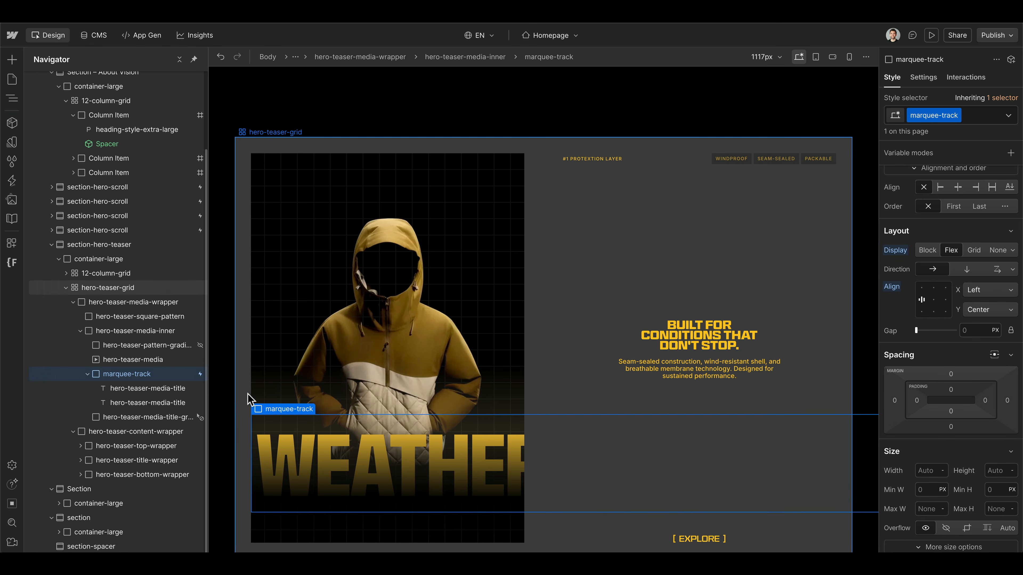
Create a component named marquee-track from the marquee-track element, generating only the Text 1 property
{"action": "scroll", "coordinate": [262, 394], "scroll_direction": "down", "scroll_amount": 1}
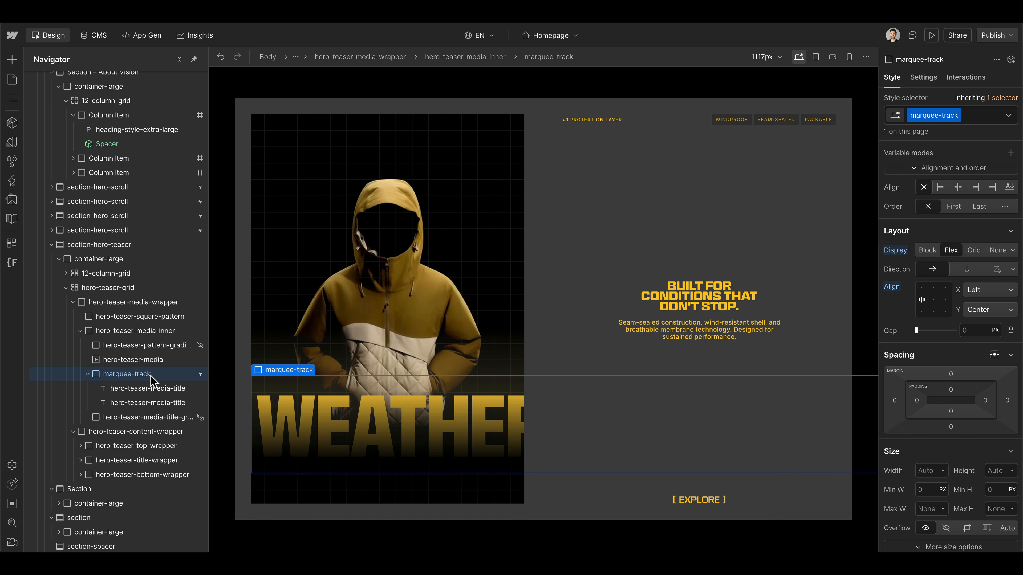
{"action": "key", "text": "ctrl+alt+k"}
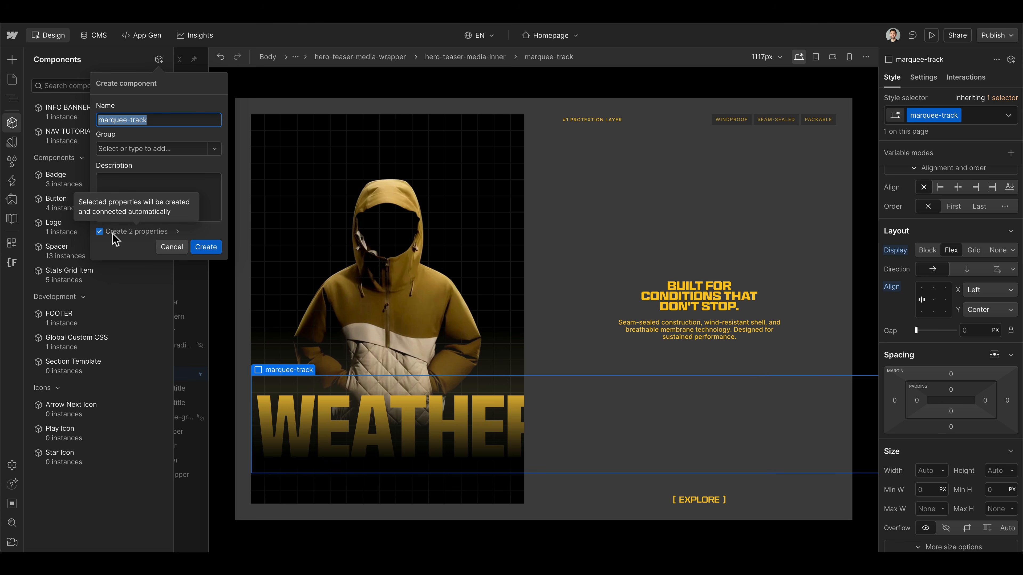
{"action": "left_click", "coordinate": [159, 231]}
{"action": "left_click", "coordinate": [177, 231]}
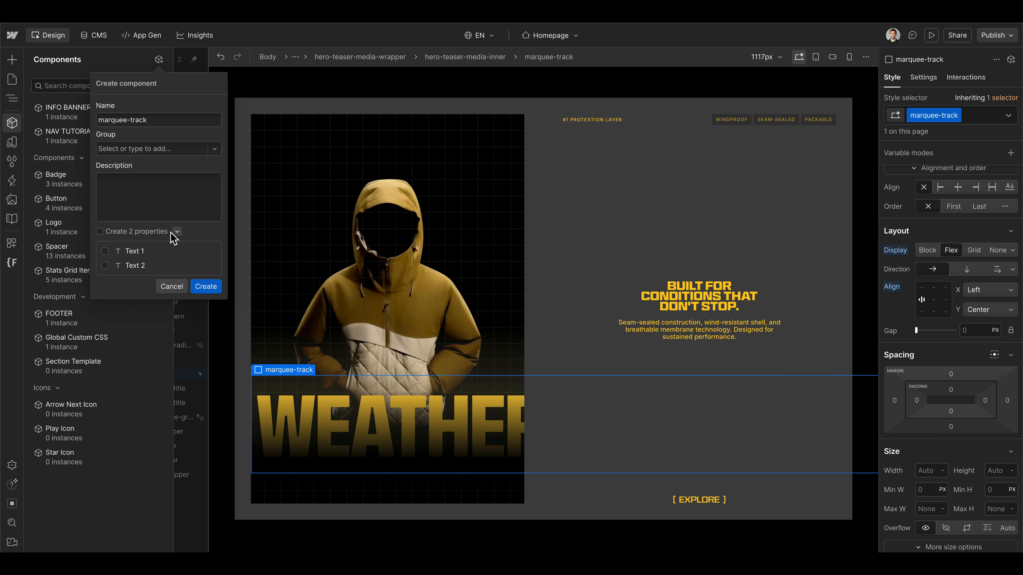
{"action": "left_click", "coordinate": [104, 251]}
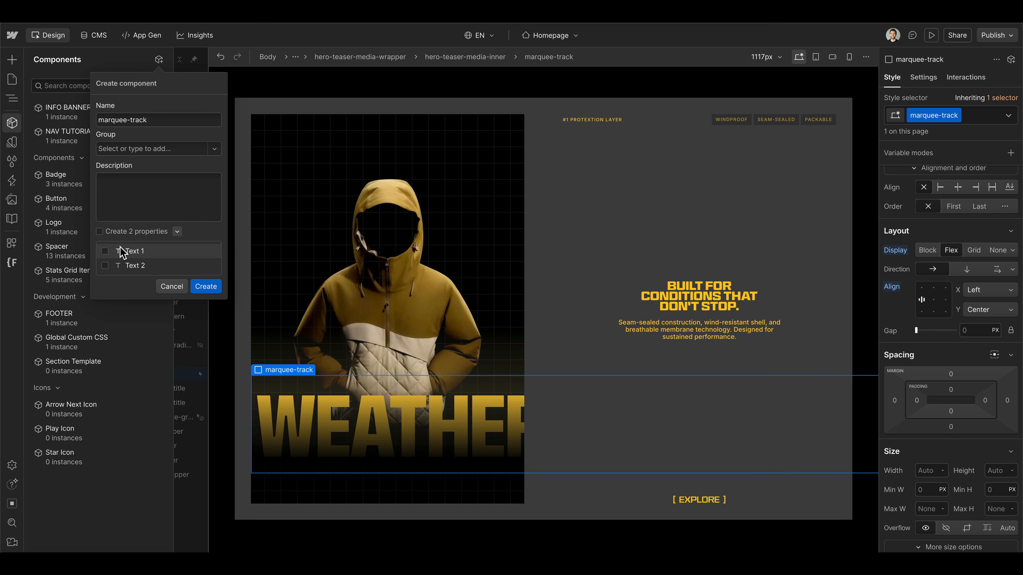
{"action": "left_click", "coordinate": [206, 286]}
Connect the text of the second hero-teaser-media-title inside the marquee-track component to the Text 1 property
{"action": "double_click", "coordinate": [100, 379]}
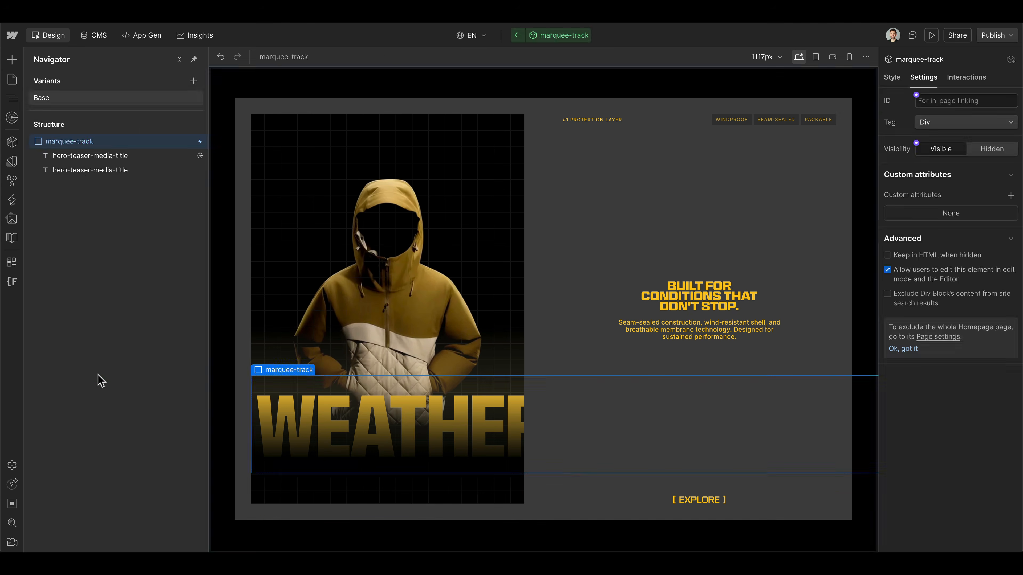
{"action": "left_click", "coordinate": [93, 158]}
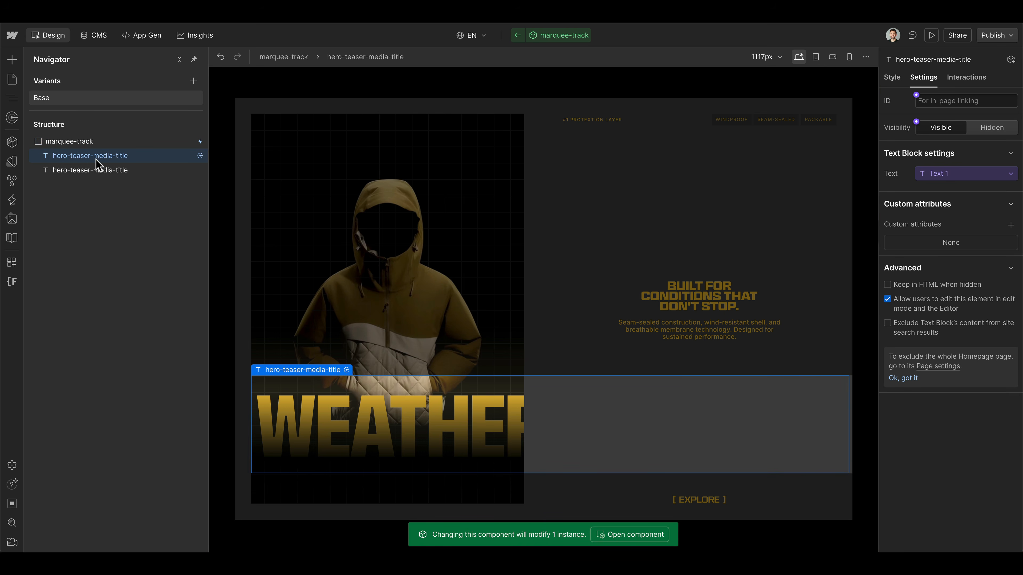
{"action": "left_click", "coordinate": [97, 169]}
{"action": "left_click", "coordinate": [917, 166]}
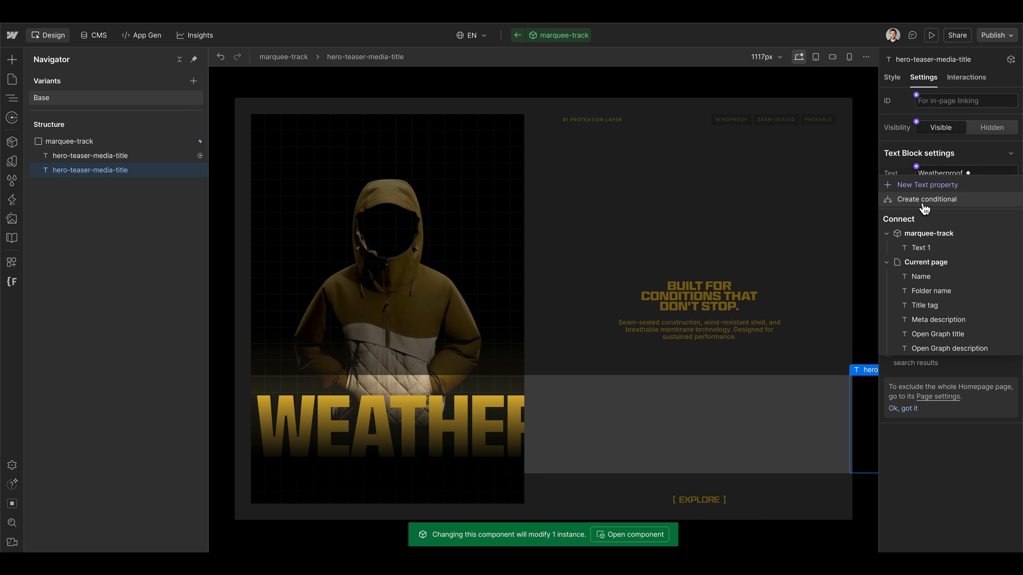
{"action": "left_click", "coordinate": [921, 248]}
{"action": "key", "text": "Escape"}
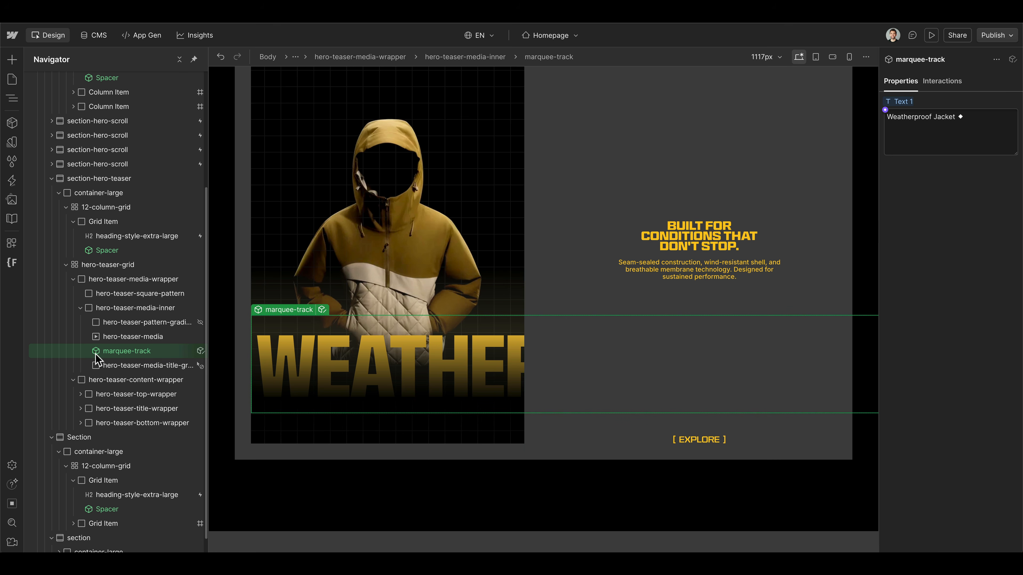
Examine the layout, size and position styles of the marquee-track element inside its component
{"action": "double_click", "coordinate": [111, 352]}
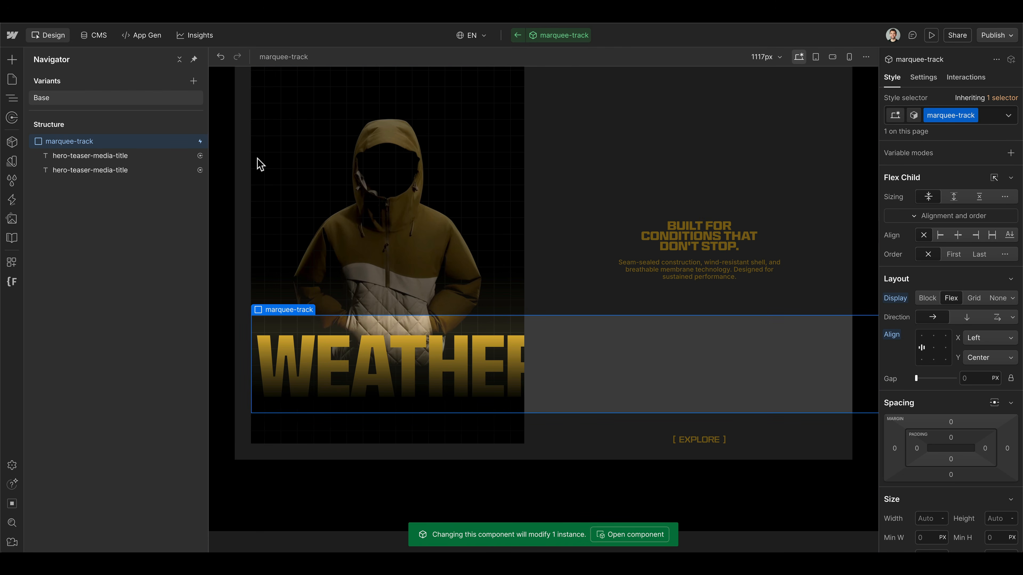
{"action": "scroll", "coordinate": [951, 470], "scroll_direction": "down", "scroll_amount": 6}
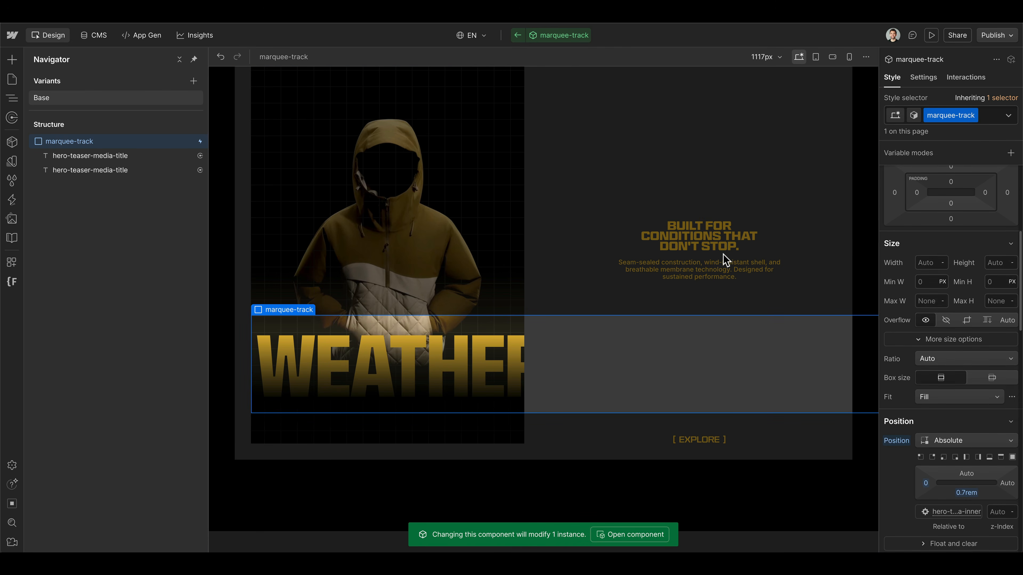
{"action": "key", "text": "Escape"}
{"action": "scroll", "coordinate": [386, 365], "scroll_direction": "down", "scroll_amount": 2}
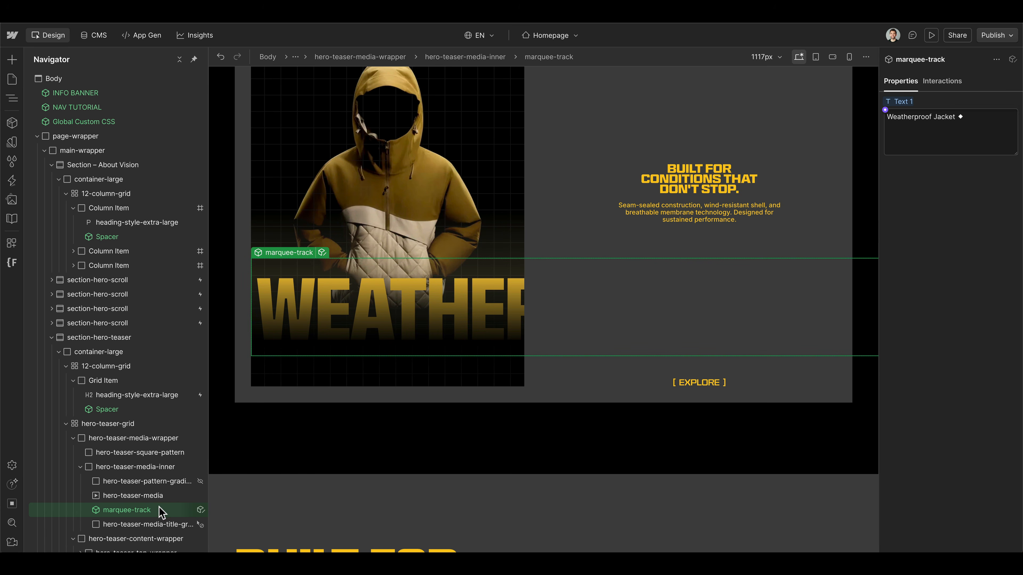
Try wrapping the marquee-track component in a Div Block, and unwrap it again
{"action": "scroll", "coordinate": [121, 386], "scroll_direction": "down", "scroll_amount": 3}
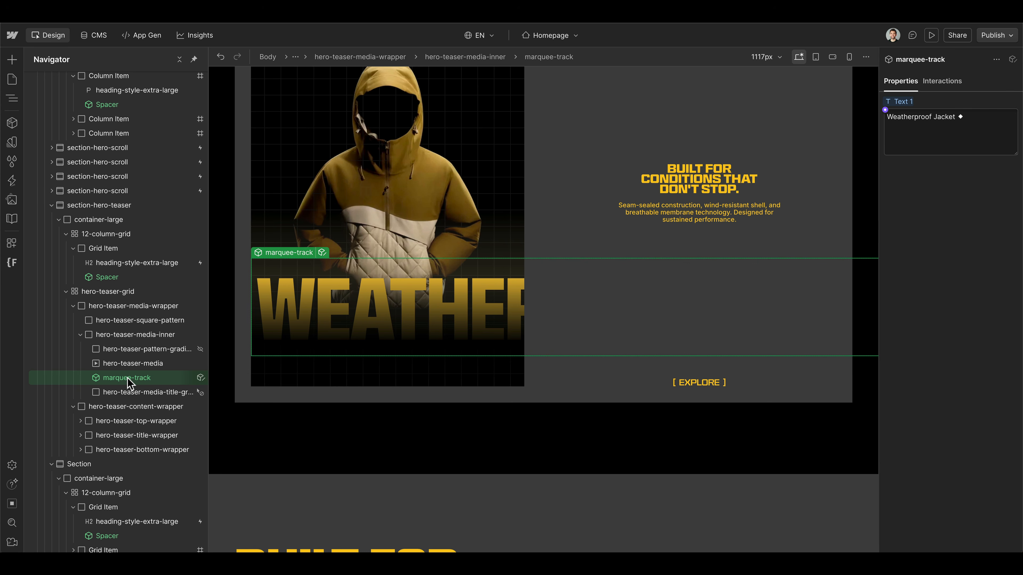
{"action": "key", "text": "ctrl+alt+g"}
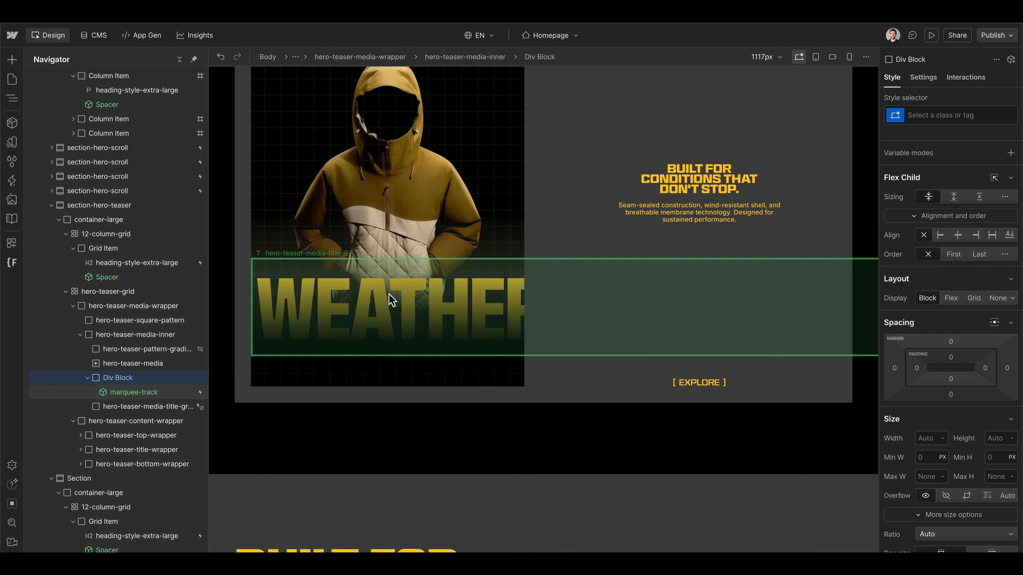
{"action": "left_click", "coordinate": [185, 390]}
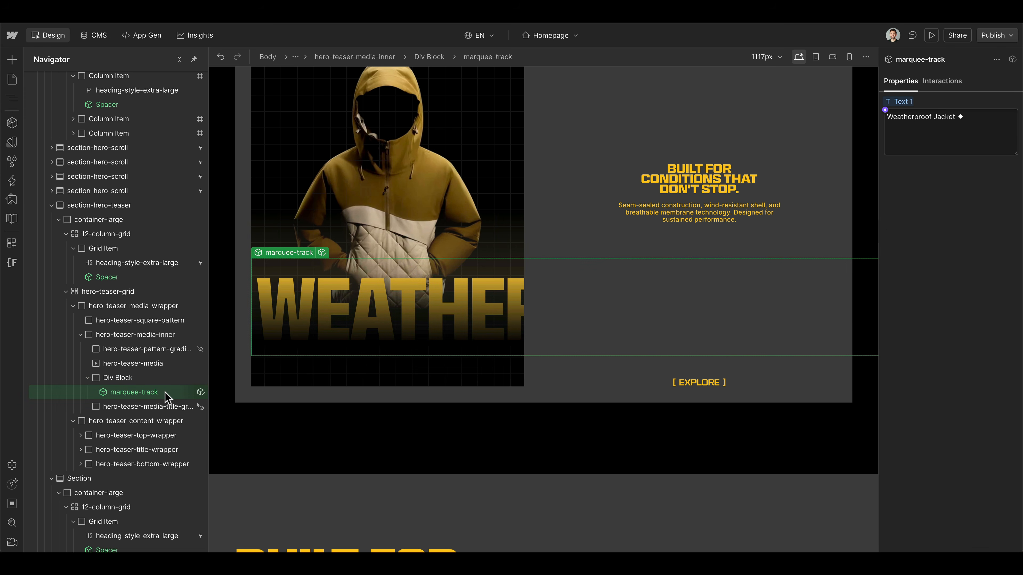
{"action": "left_click", "coordinate": [131, 383]}
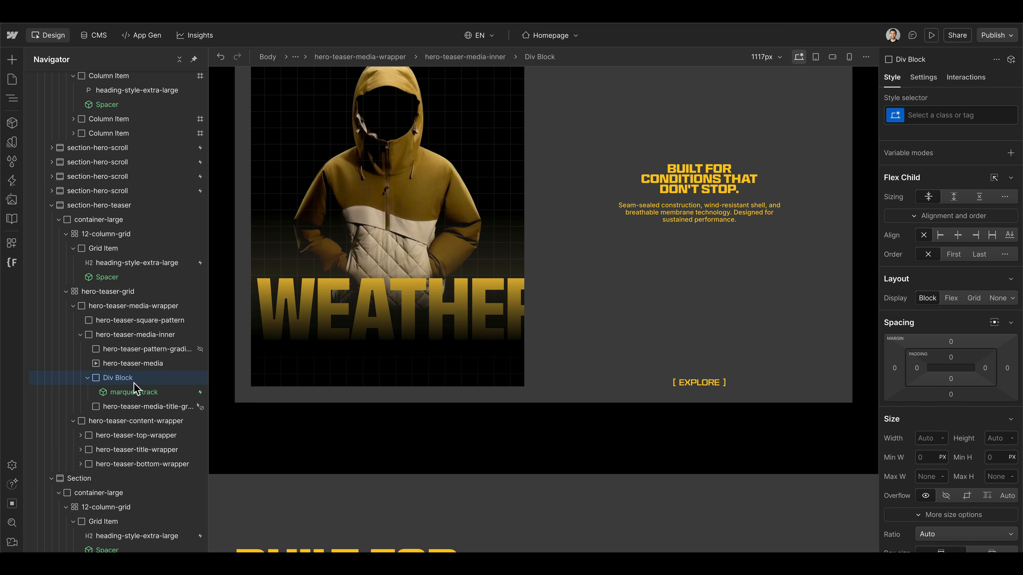
{"action": "key", "text": "ctrl+shift+g"}
{"action": "left_click", "coordinate": [138, 406]}
{"action": "left_click", "coordinate": [862, 158]}
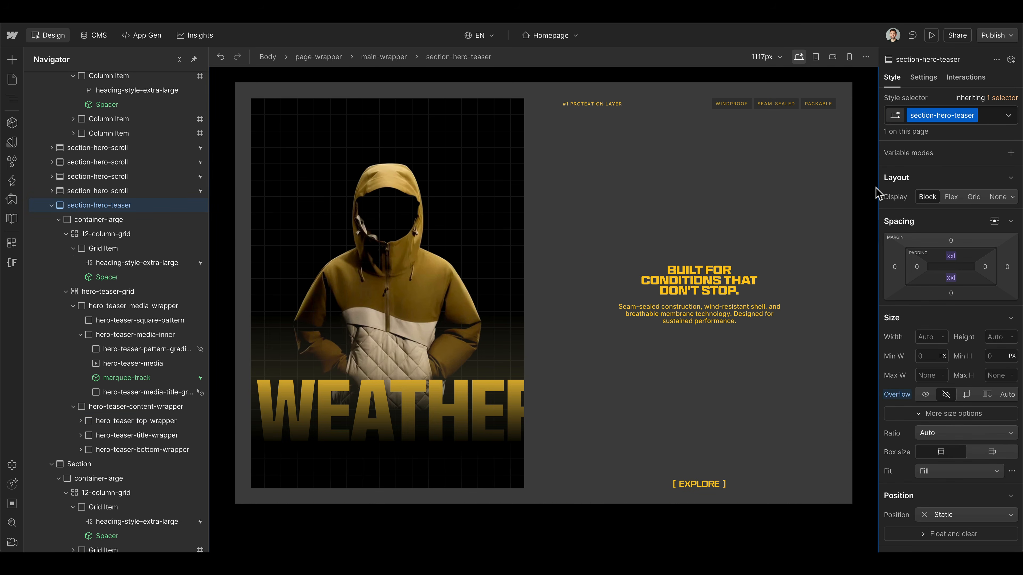